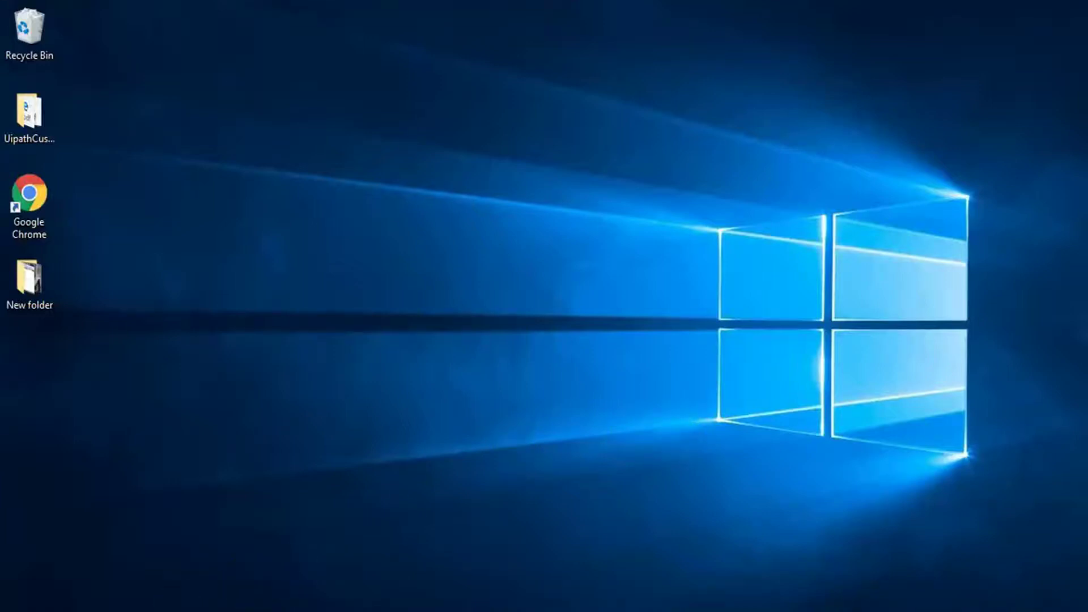
# Launch Excel 2016 from Windows search and start a new blank workbook, Book1.
pyautogui.press('super+s')
pyautogui.write('excel')
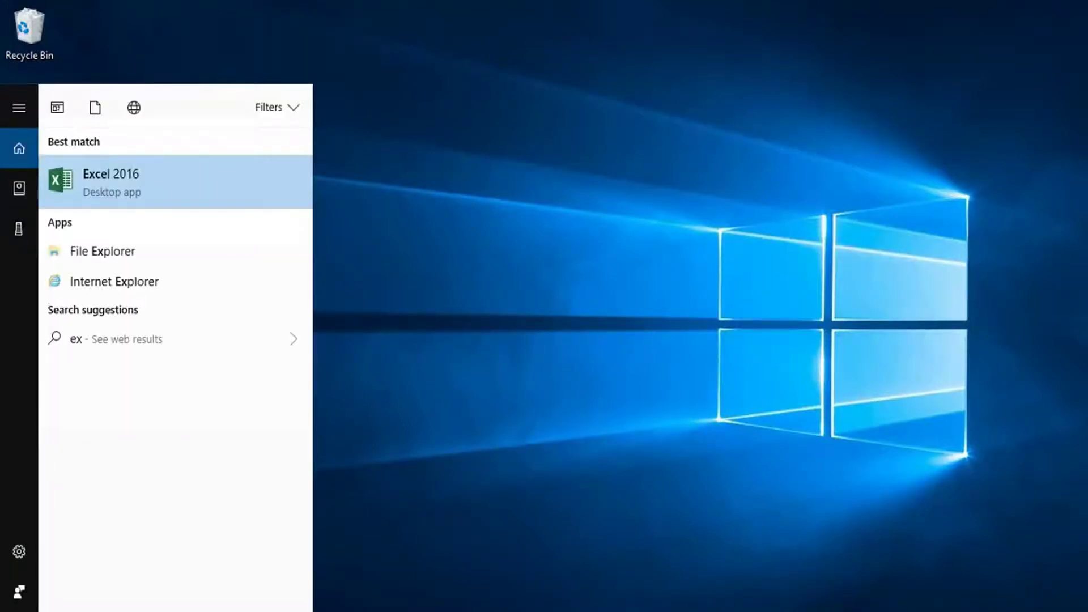
pyautogui.click(108, 180)
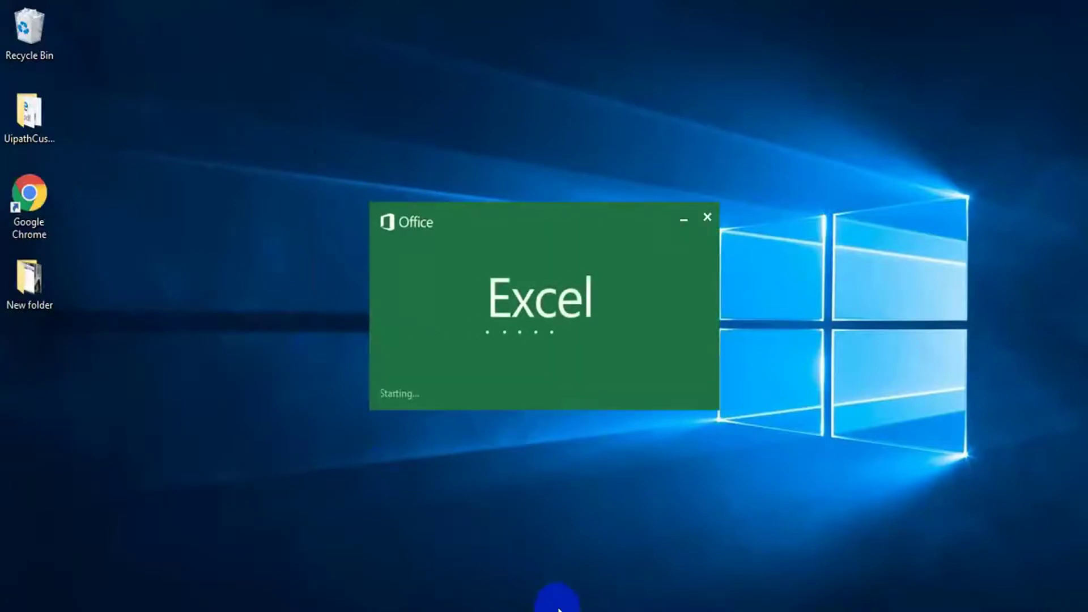
pyautogui.moveTo(567, 610)
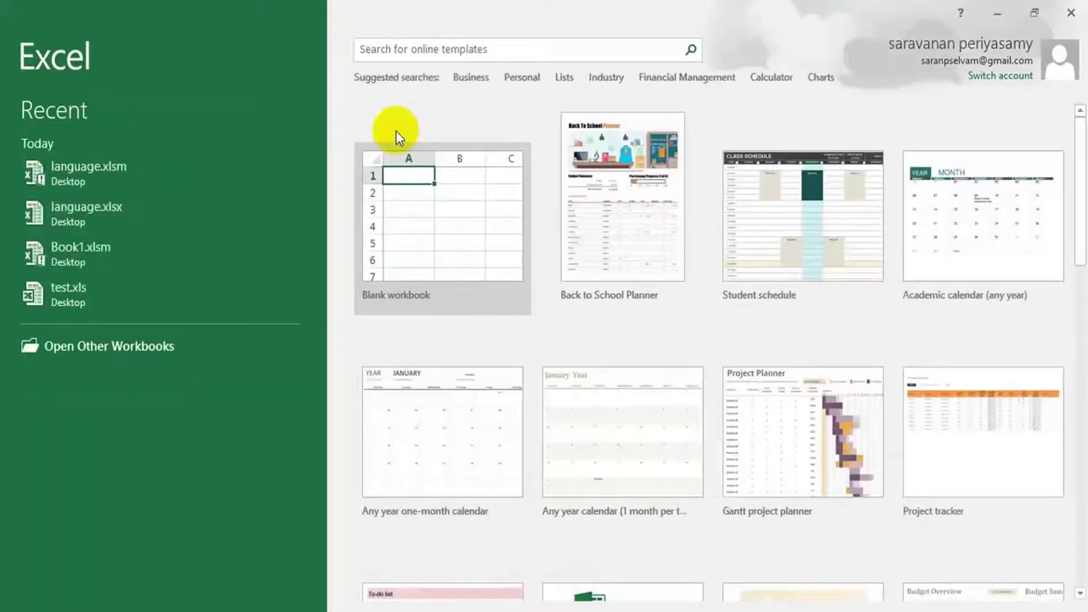
pyautogui.click(413, 206)
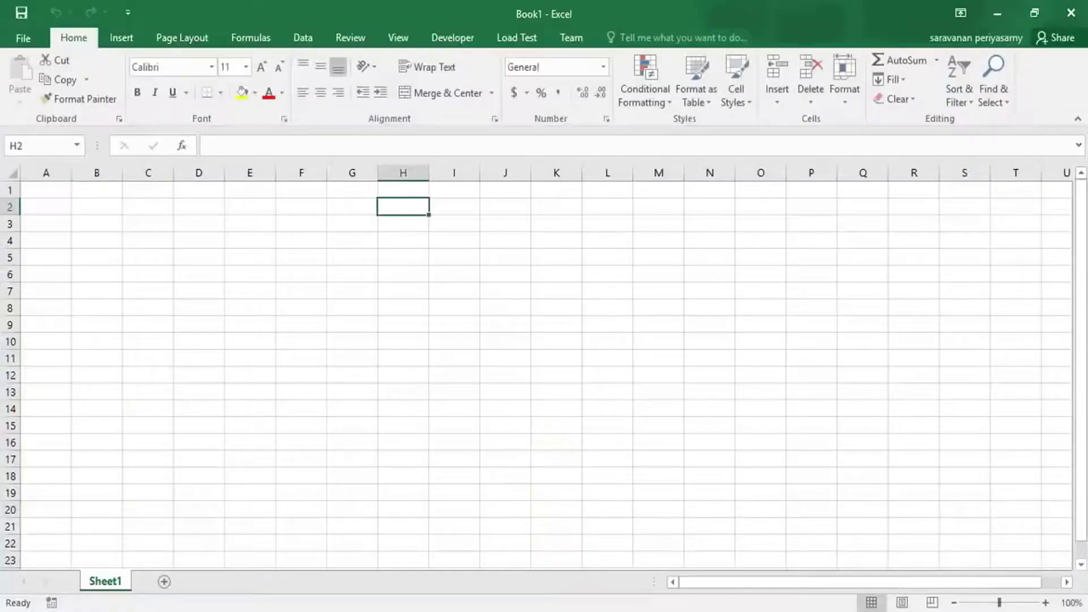
# Open Wikipedia's 'List of languages by number of native speakers in India' and select its 2001 Census table.
pyautogui.moveTo(567, 609)
pyautogui.click(534, 529)
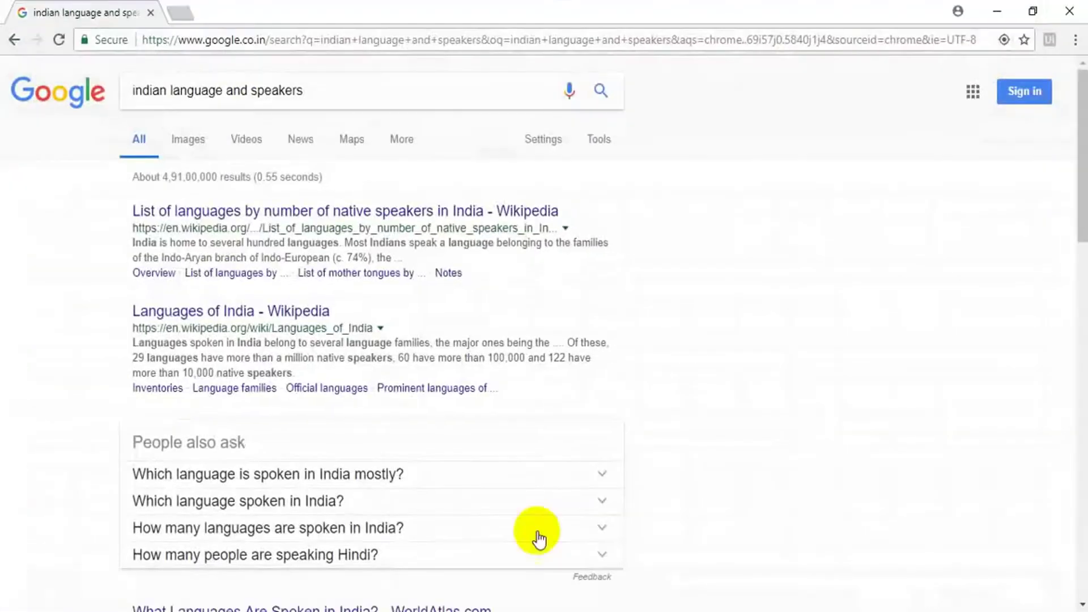
pyautogui.click(246, 213)
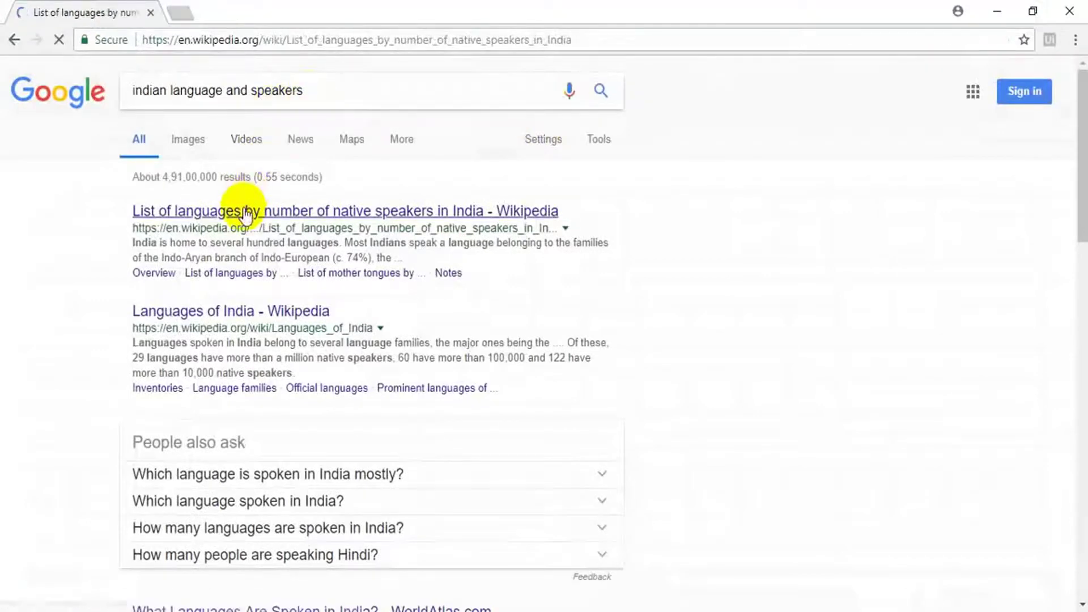
pyautogui.scroll(-7, 269, 276)
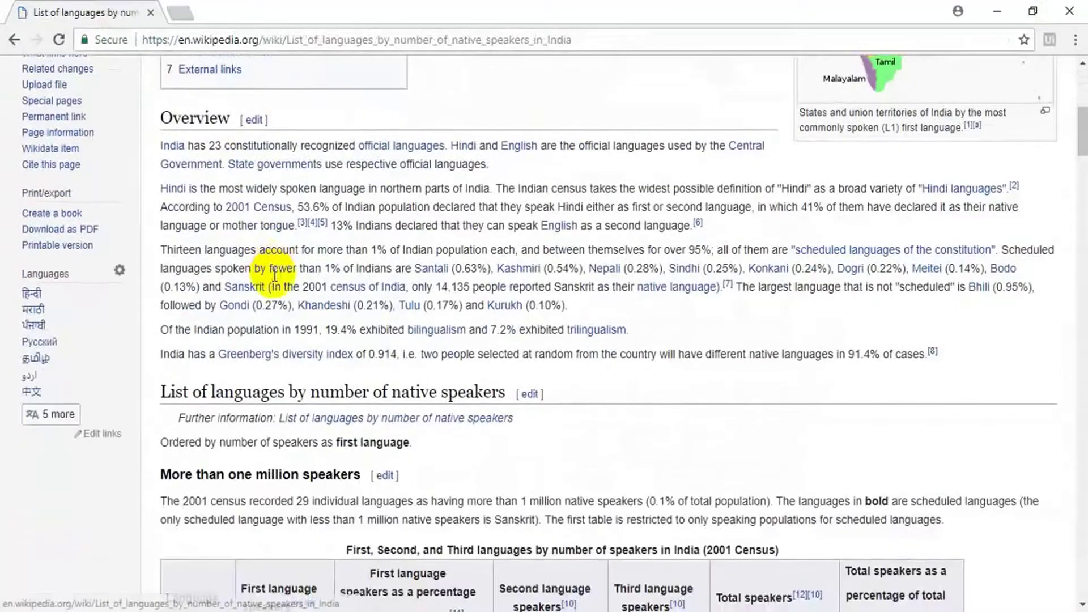
pyautogui.scroll(-6, 272, 272)
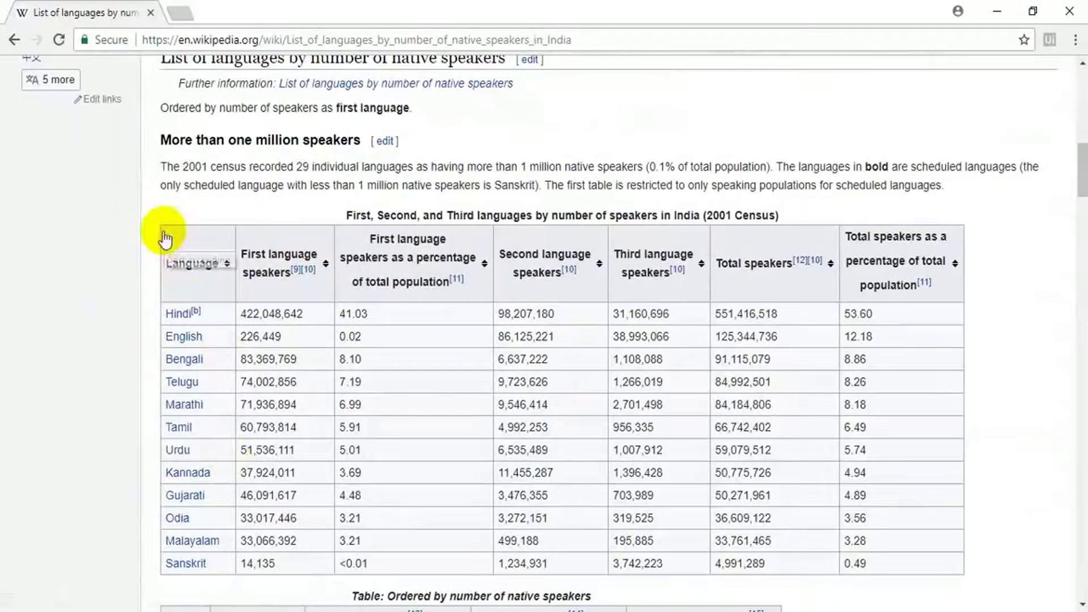
pyautogui.moveTo(946, 567); pyautogui.dragTo(164, 247)
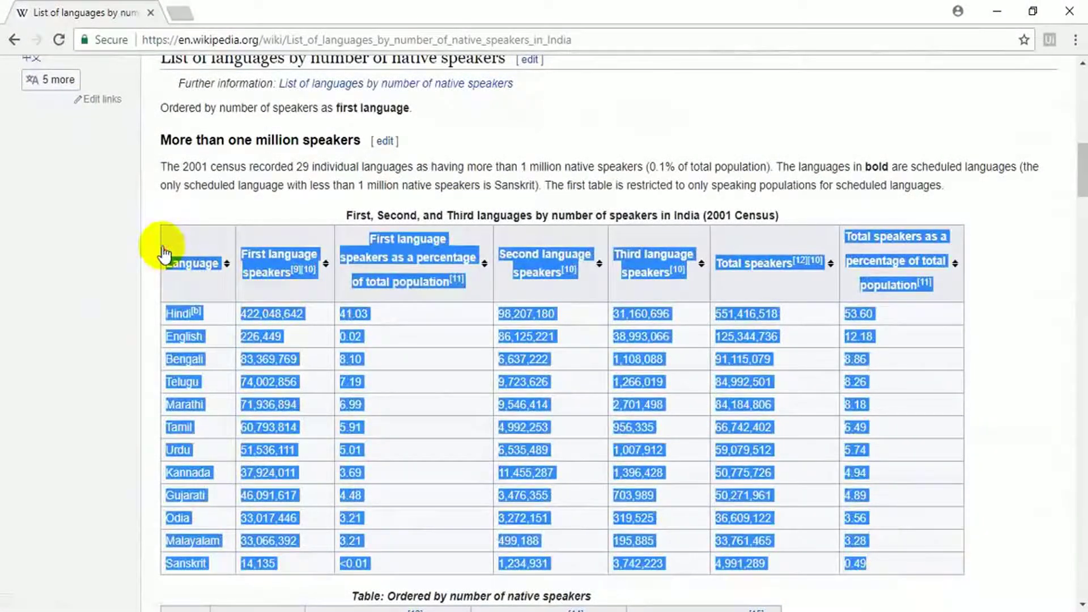
# Paste the languages table at A1 with Match Destination Formatting, then select columns C through H.
pyautogui.hotkey('alt', 'Tab')
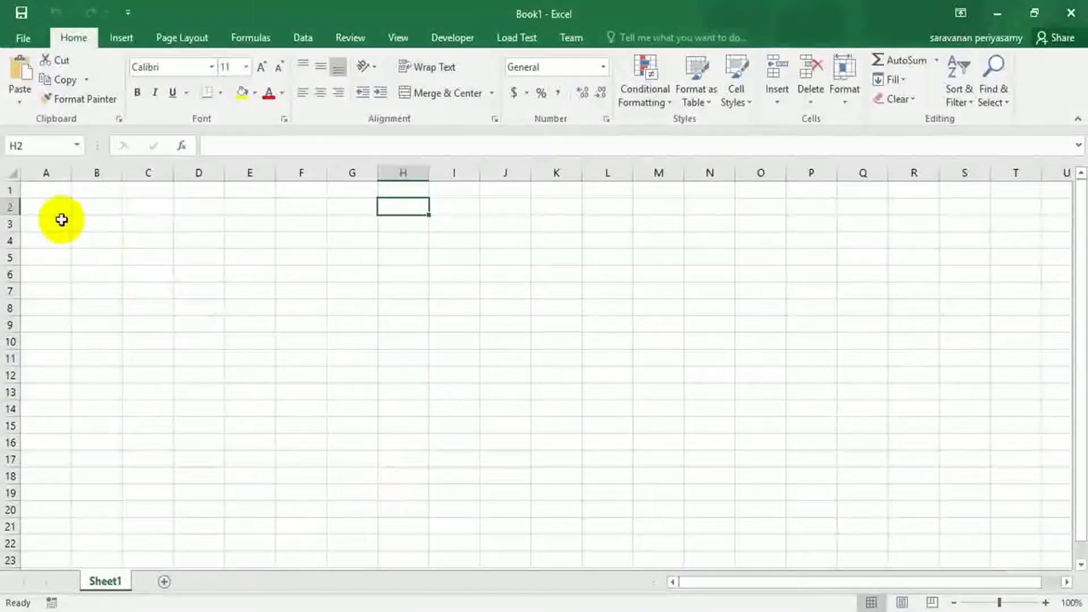
pyautogui.click(46, 192)
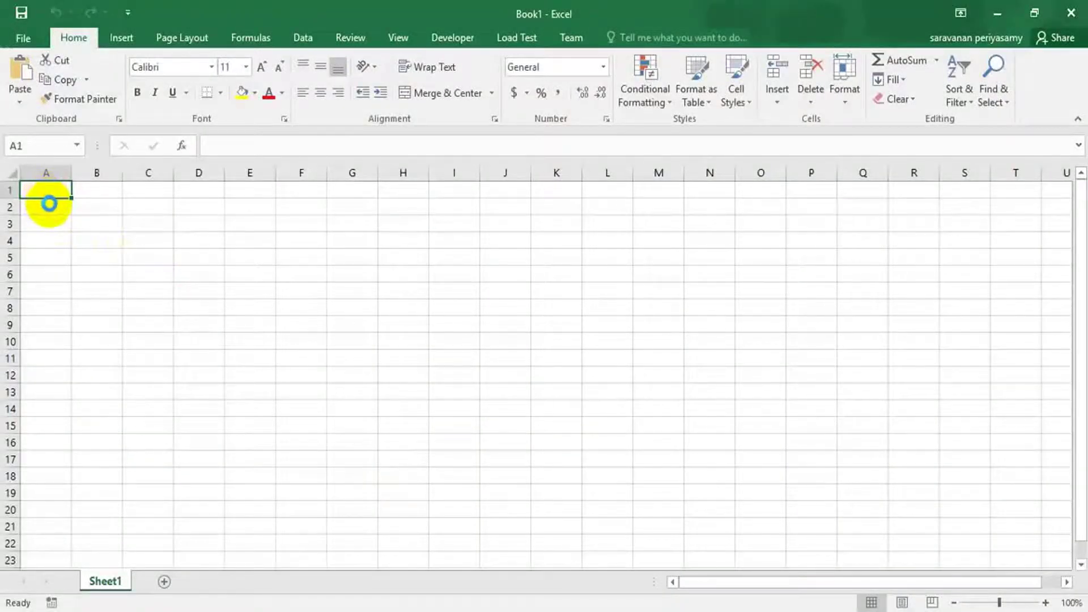
pyautogui.hotkey('ctrl', 'v')
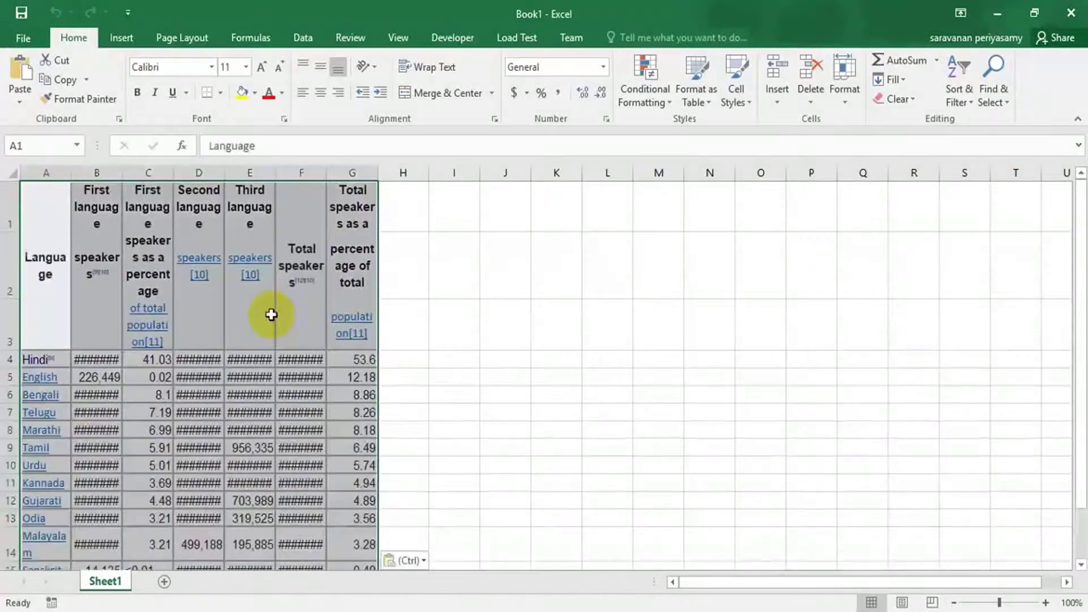
pyautogui.click(423, 560)
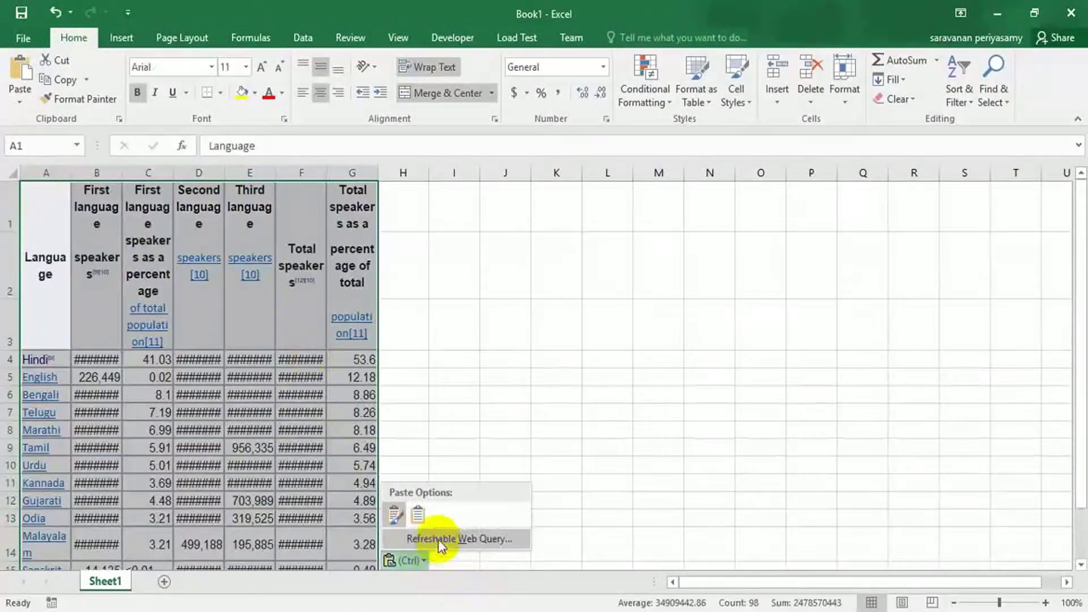
pyautogui.click(419, 519)
pyautogui.click(151, 172)
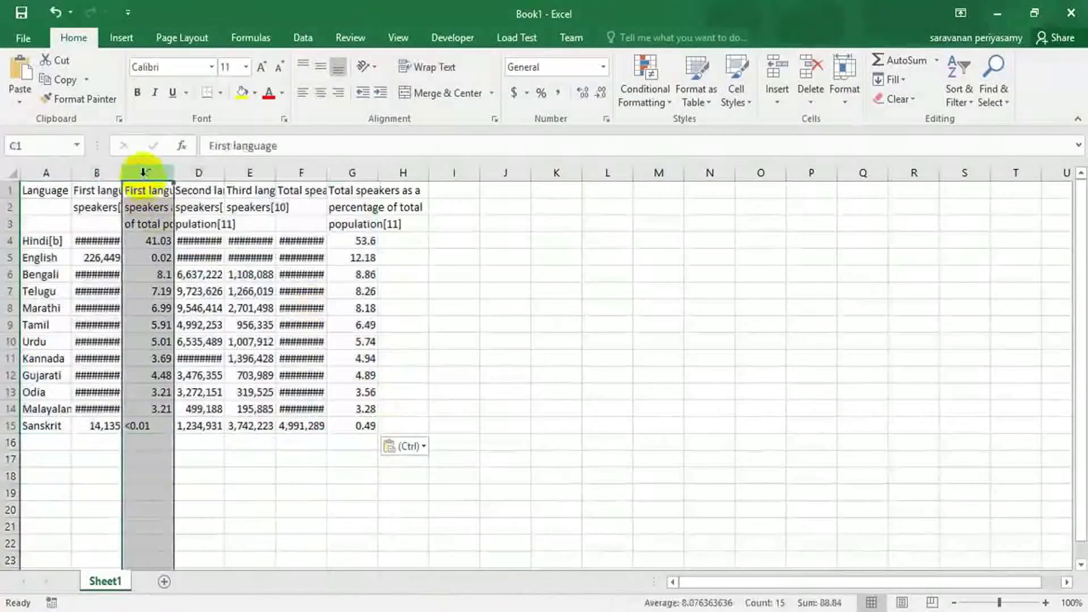
pyautogui.moveTo(162, 168); pyautogui.dragTo(389, 172)
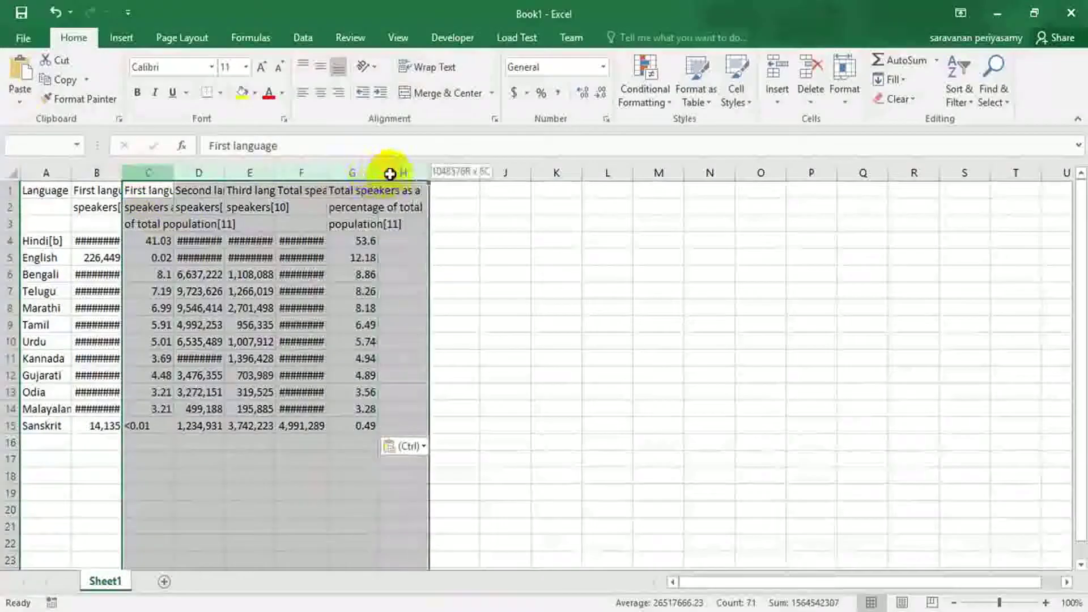
# Delete the extra columns C through H and the leftover header rows 2 and 3.
pyautogui.rightClick(340, 170)
pyautogui.click(396, 310)
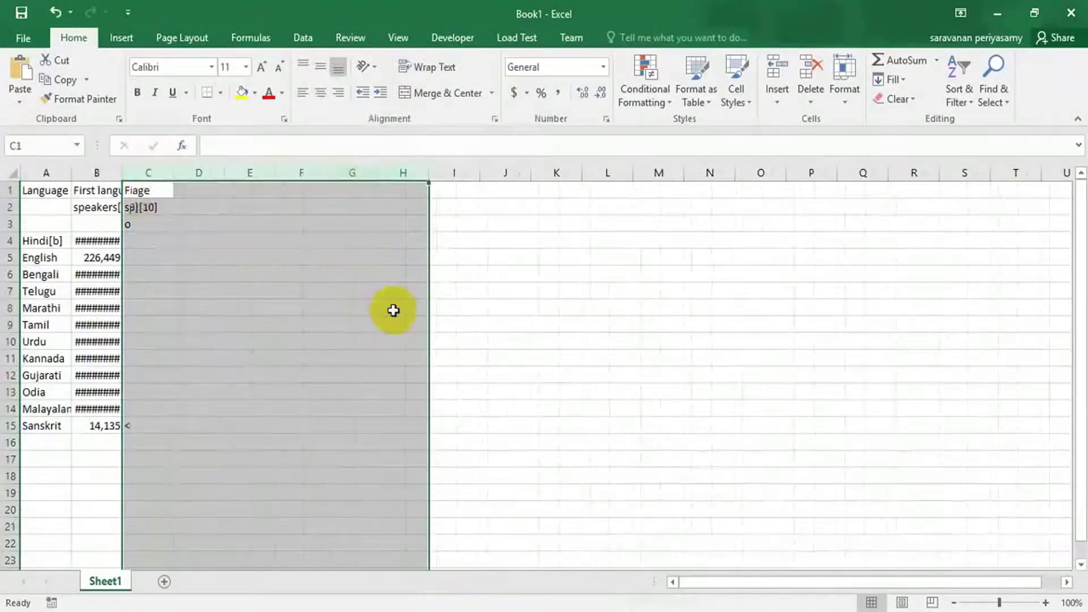
pyautogui.click(267, 321)
pyautogui.click(14, 207)
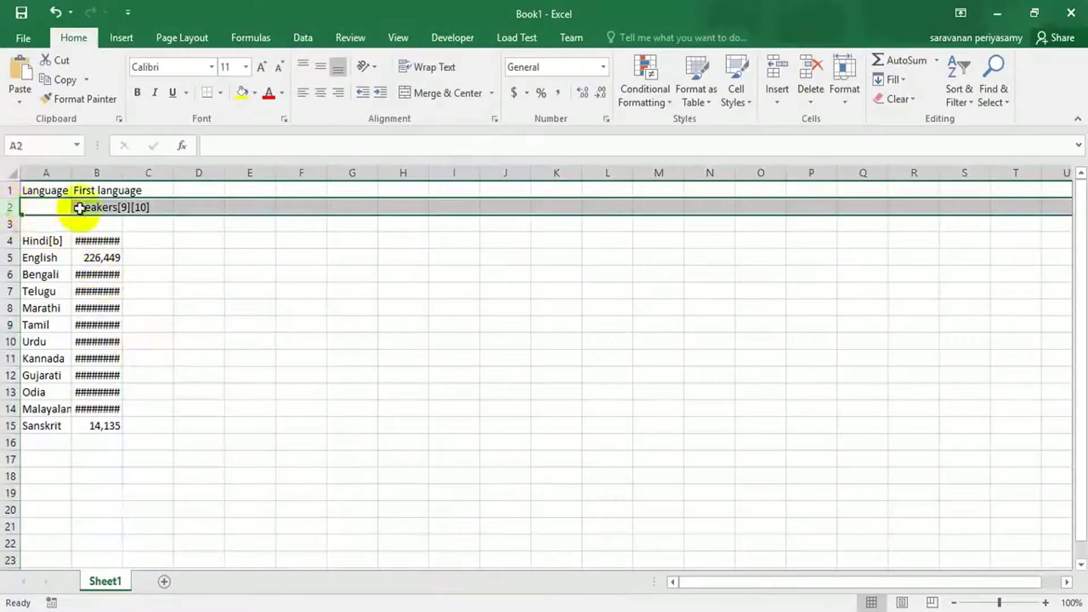
pyautogui.click(14, 218)
pyautogui.moveTo(16, 216); pyautogui.dragTo(7, 207)
pyautogui.rightClick(7, 208)
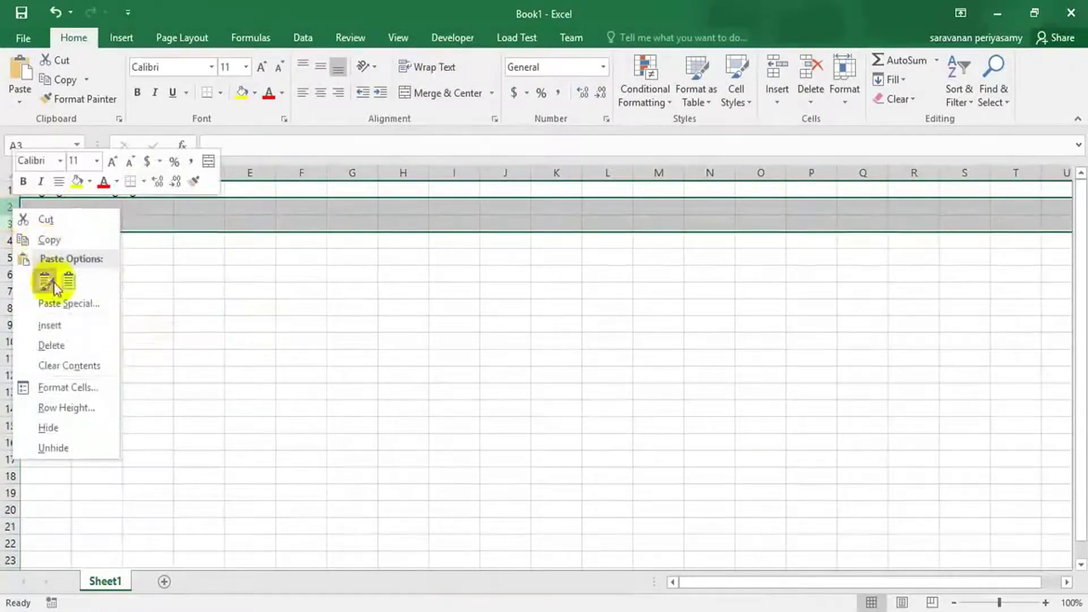
pyautogui.click(53, 342)
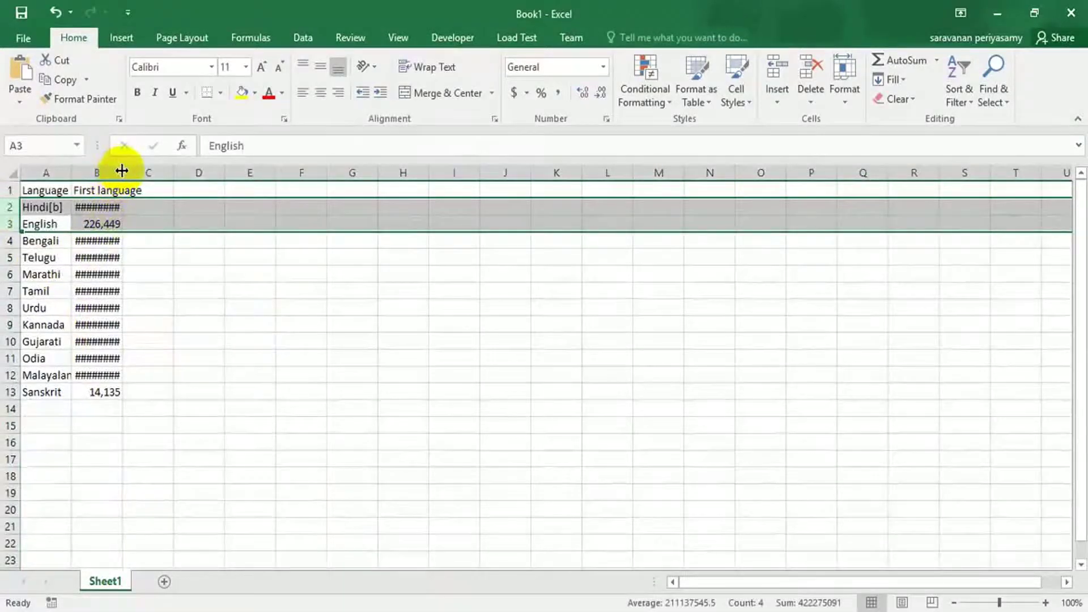
# Autofit column B so counts show, and retype the B1 header as 'speakers'.
pyautogui.doubleClick(116, 171)
pyautogui.doubleClick(136, 190)
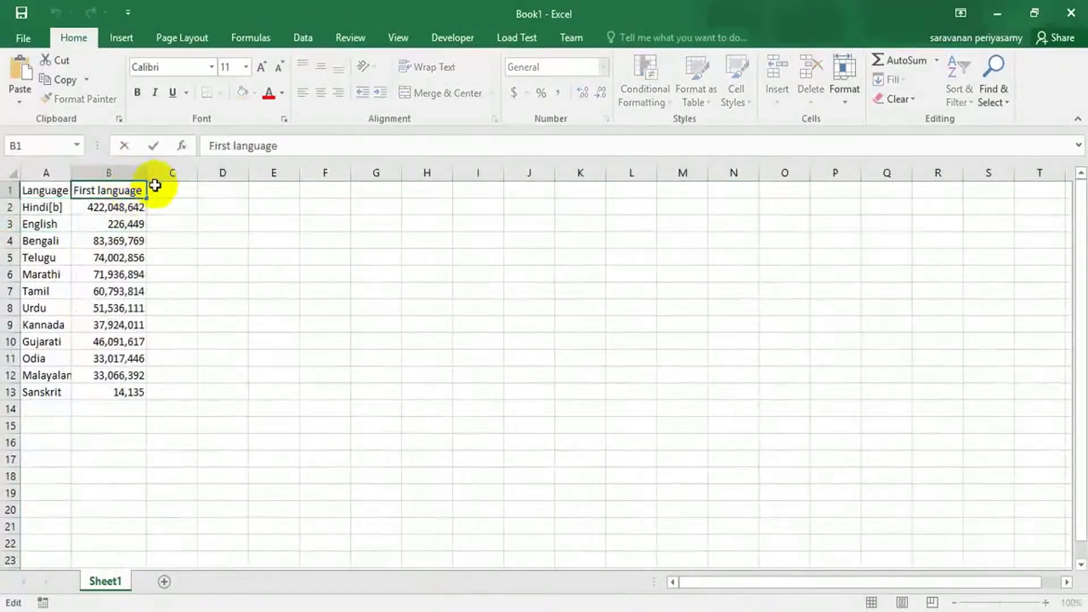
pyautogui.click(116, 191)
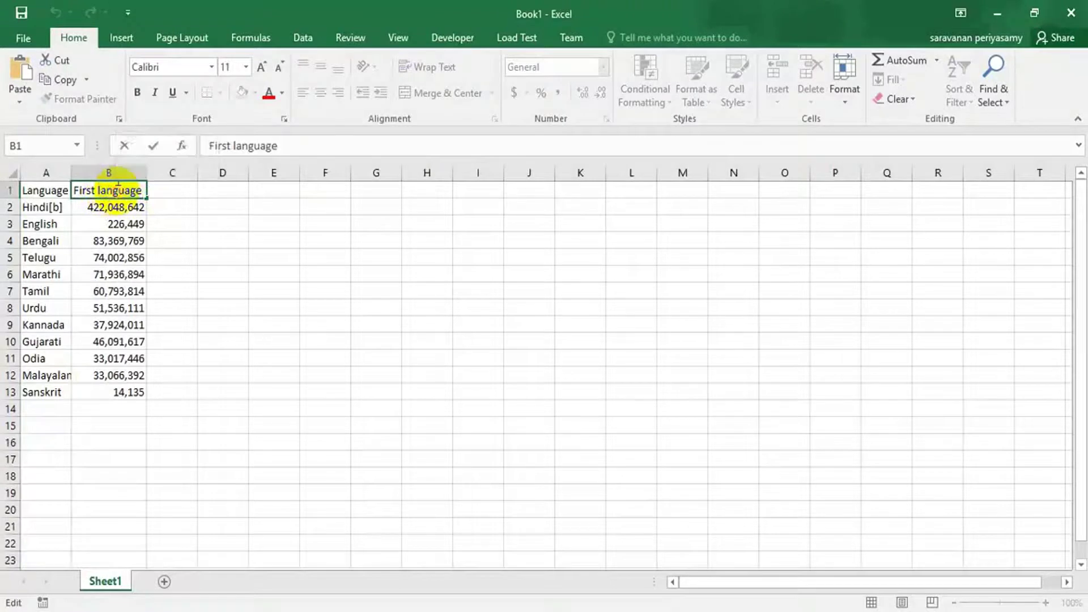
pyautogui.doubleClick(117, 191)
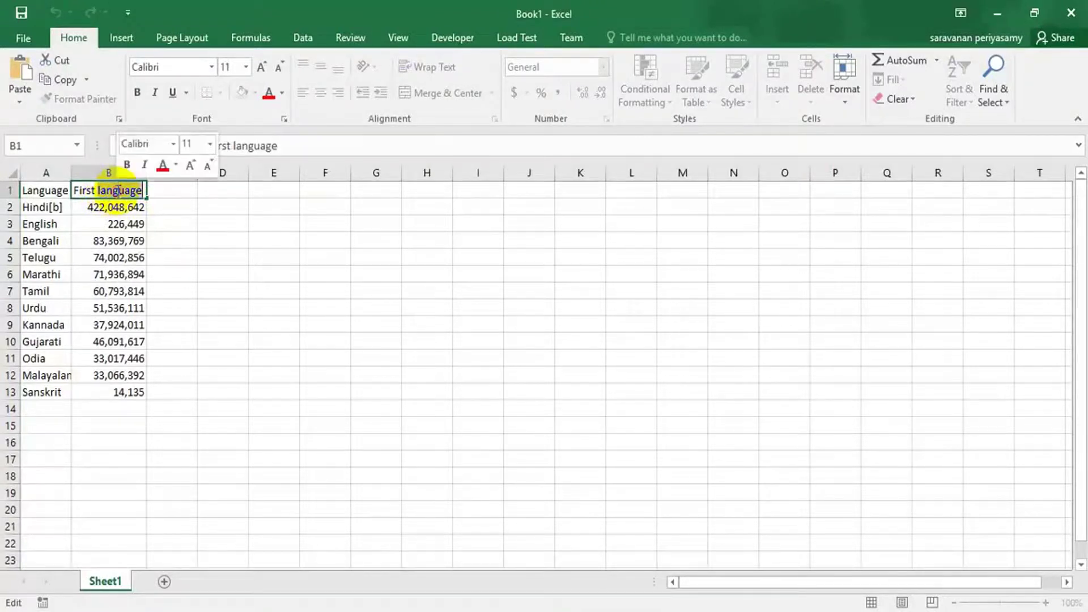
pyautogui.press('BackSpace')
pyautogui.press('BackSpace')
pyautogui.press('BackSpace')
pyautogui.press('BackSpace')
pyautogui.press('BackSpace')
pyautogui.press('BackSpace')
pyautogui.press('BackSpace')
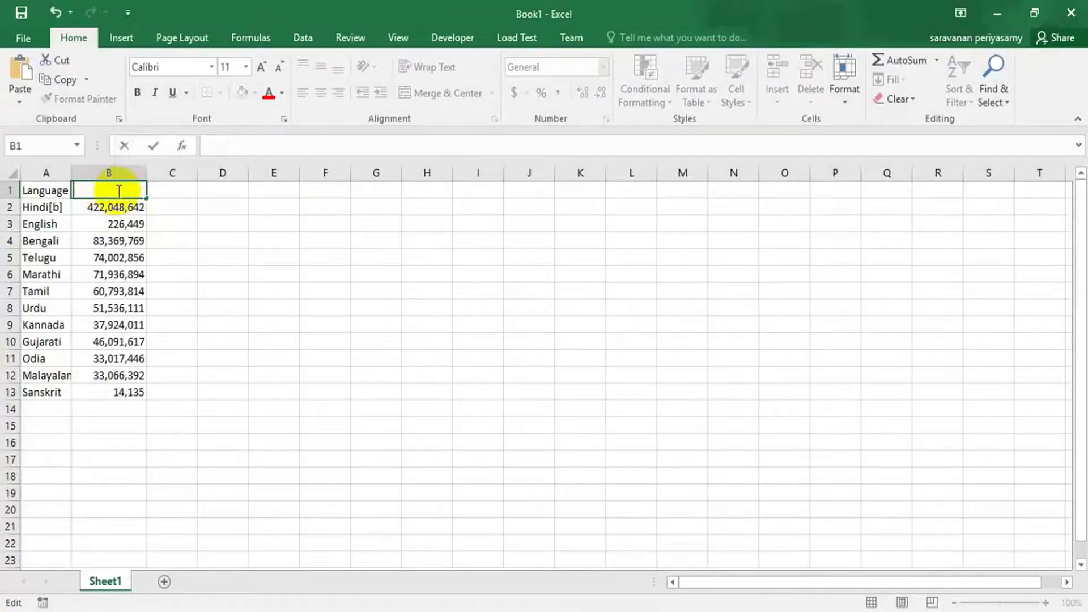
pyautogui.write('speakers')
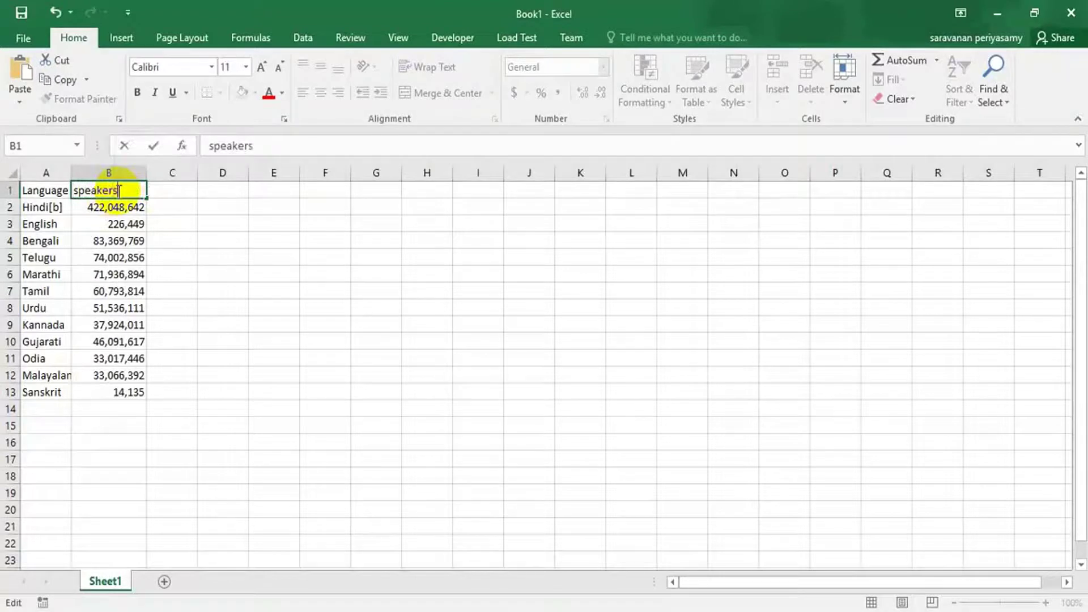
# Commit the 'speakers' header, select the table A1:B13, and show the Developer tab.
pyautogui.click(164, 308)
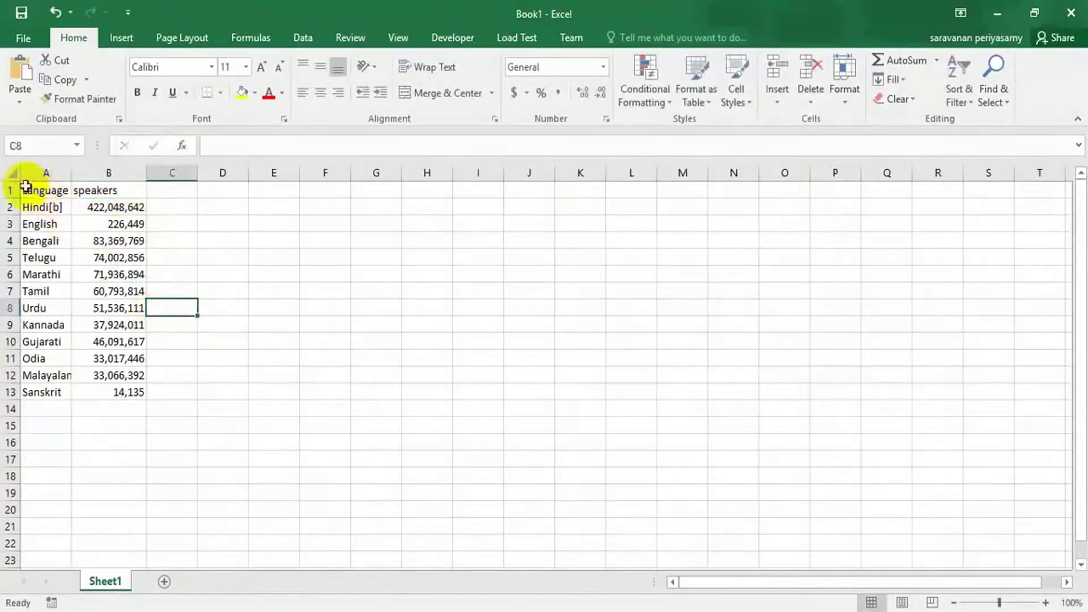
pyautogui.moveTo(29, 190); pyautogui.dragTo(109, 392)
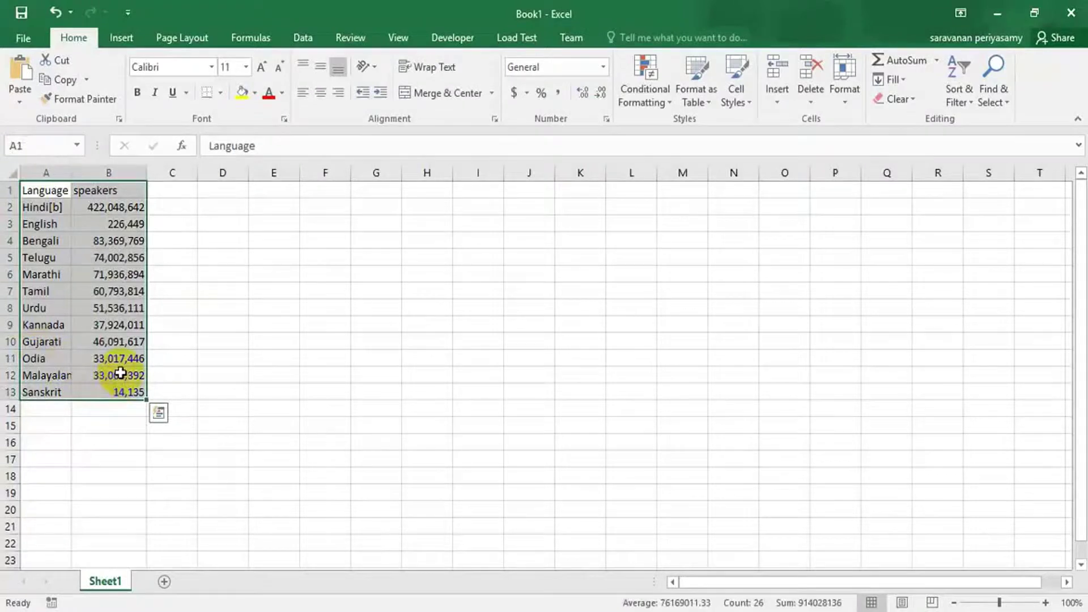
pyautogui.click(161, 339)
pyautogui.moveTo(40, 191); pyautogui.dragTo(99, 395)
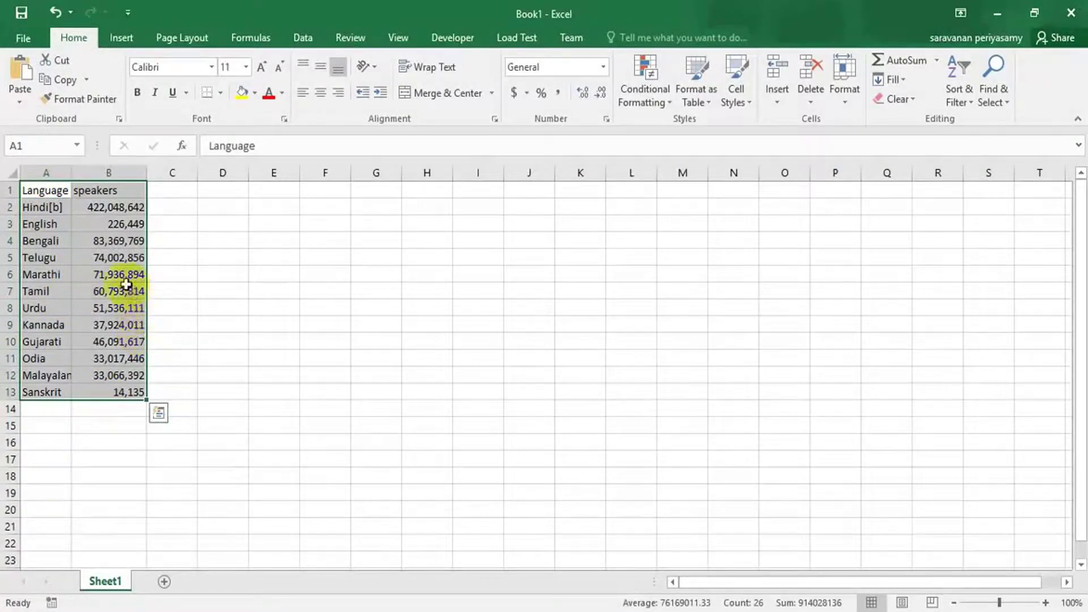
pyautogui.click(456, 37)
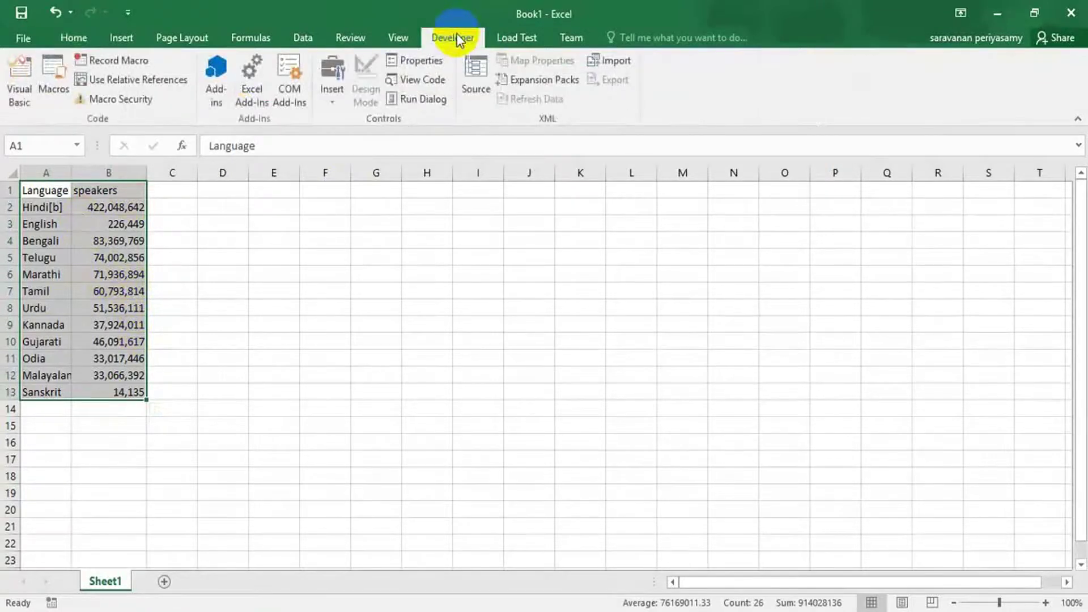
# Start recording a macro named 'barrchart' stored in the Personal Macro Workbook.
pyautogui.click(127, 59)
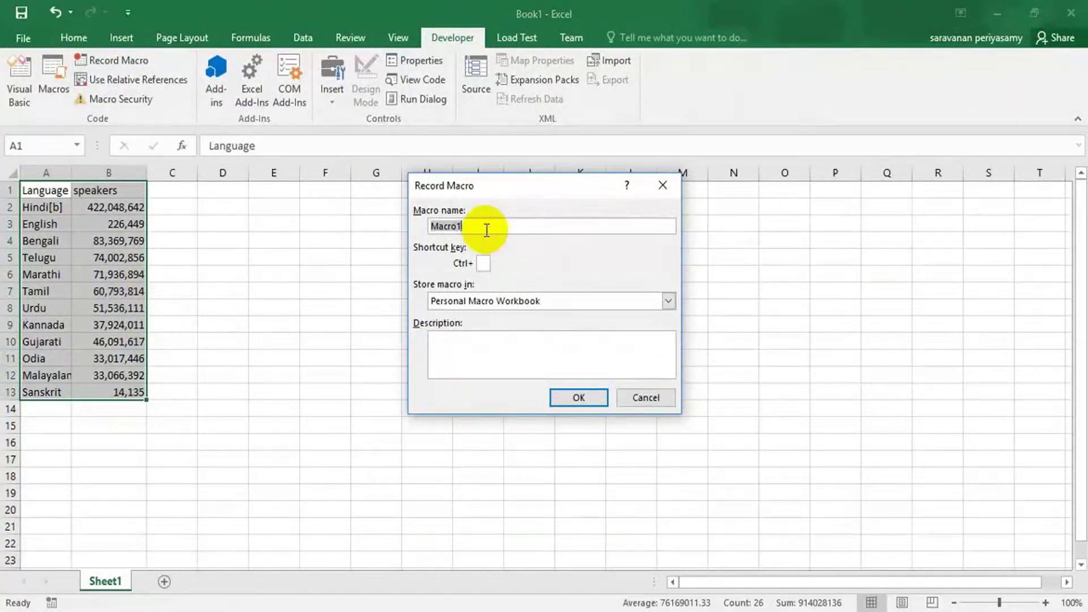
pyautogui.moveTo(486, 230); pyautogui.dragTo(421, 229)
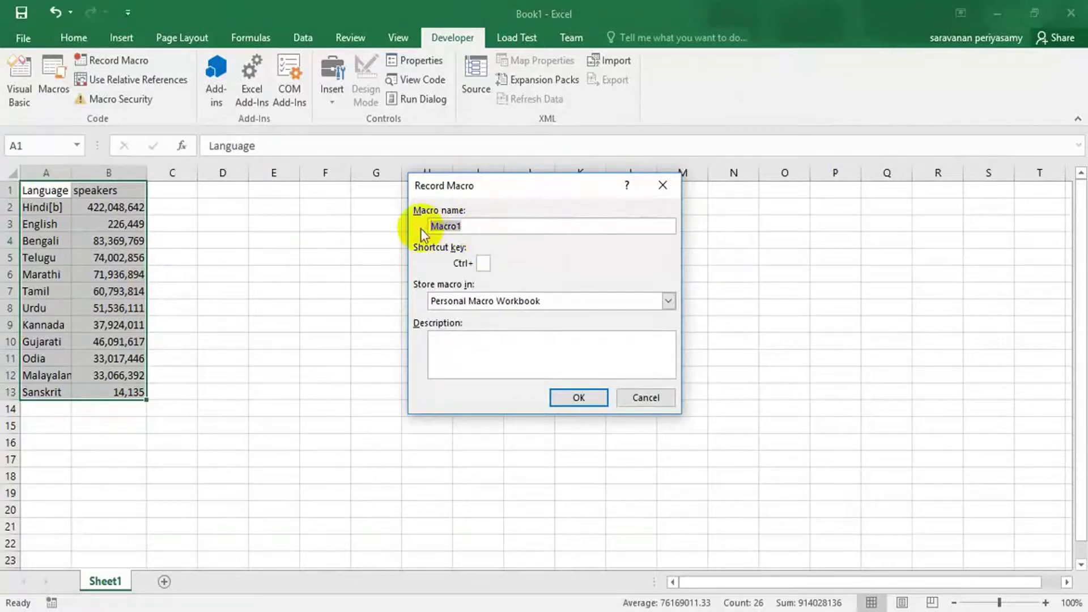
pyautogui.write('barrchart')
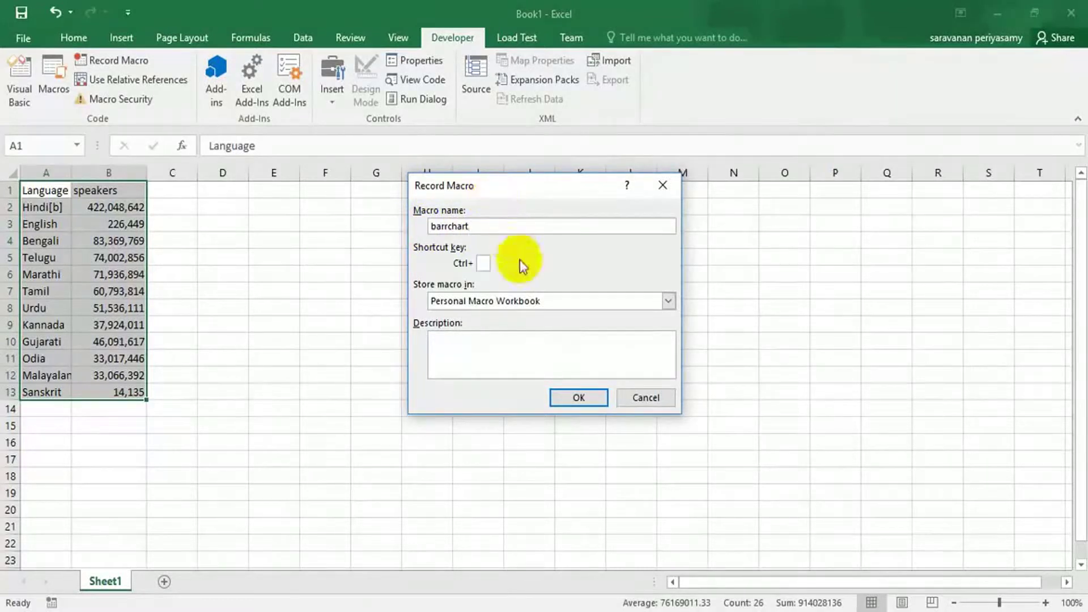
pyautogui.click(519, 300)
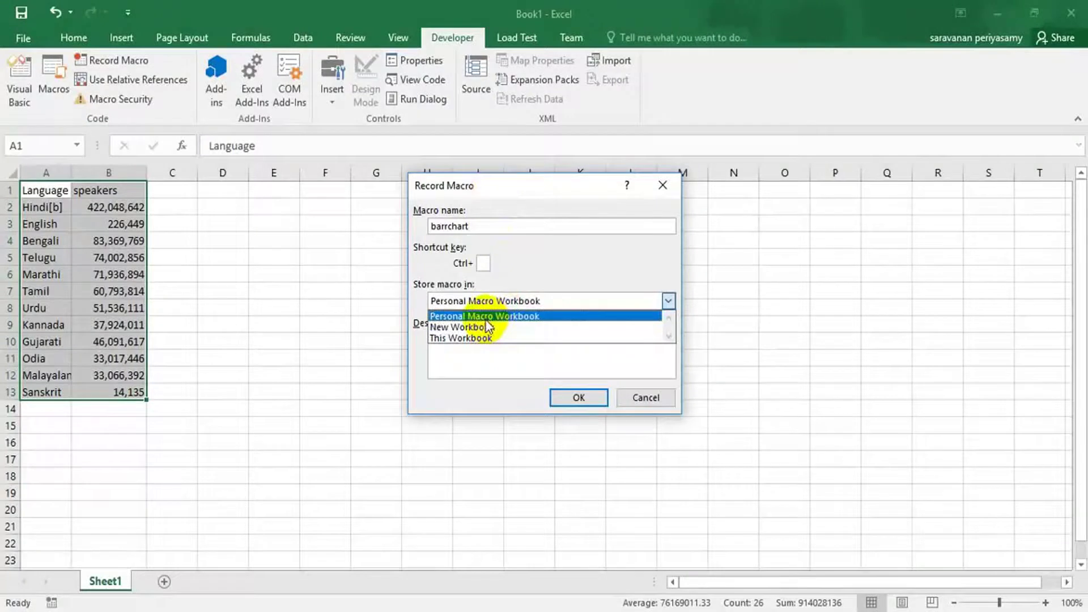
pyautogui.click(501, 317)
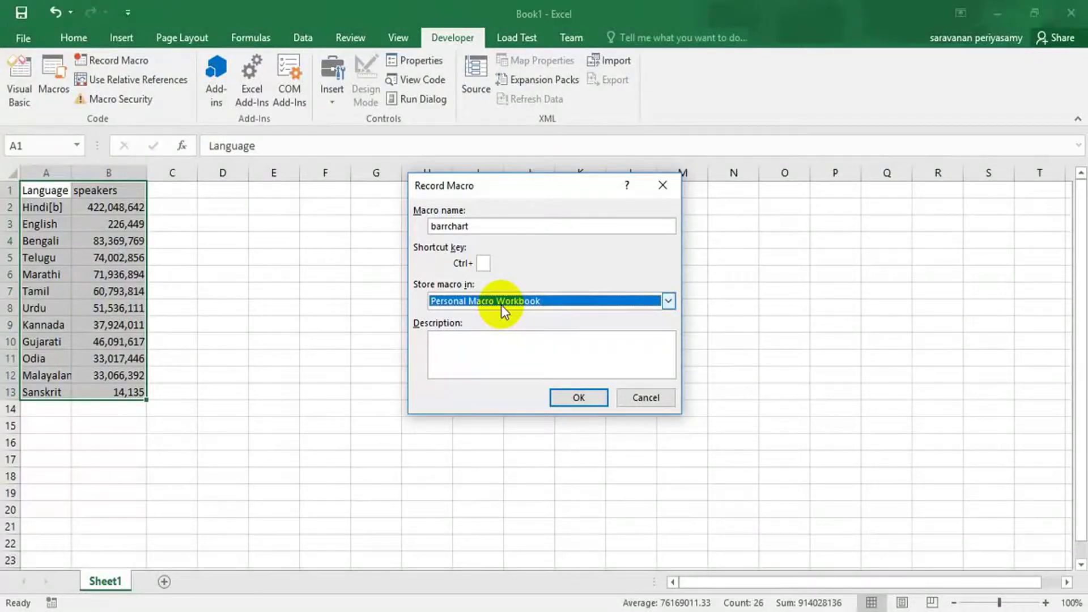
pyautogui.click(501, 305)
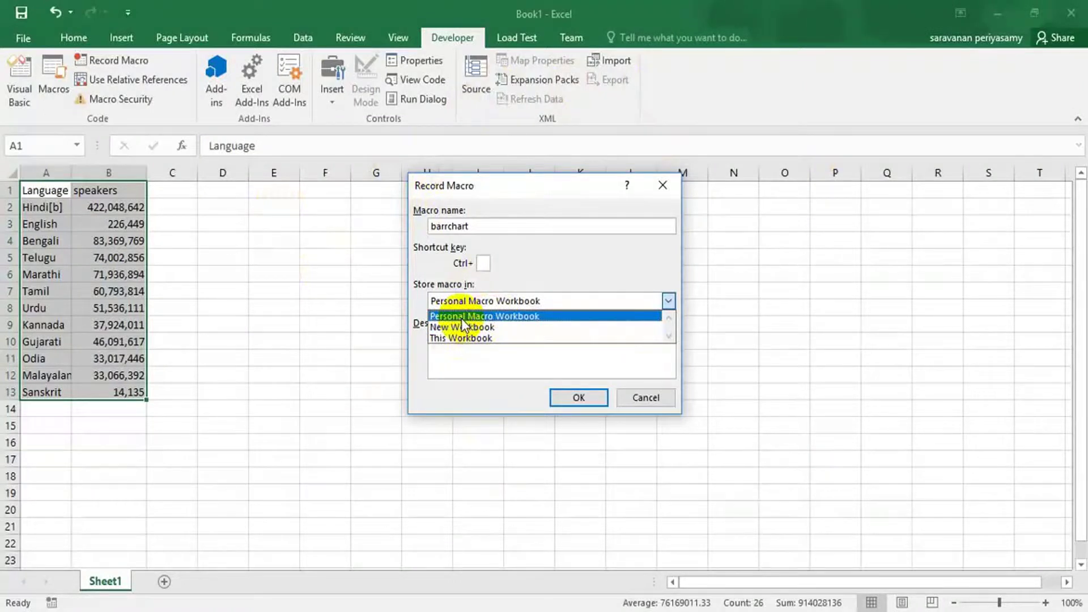
pyautogui.click(515, 317)
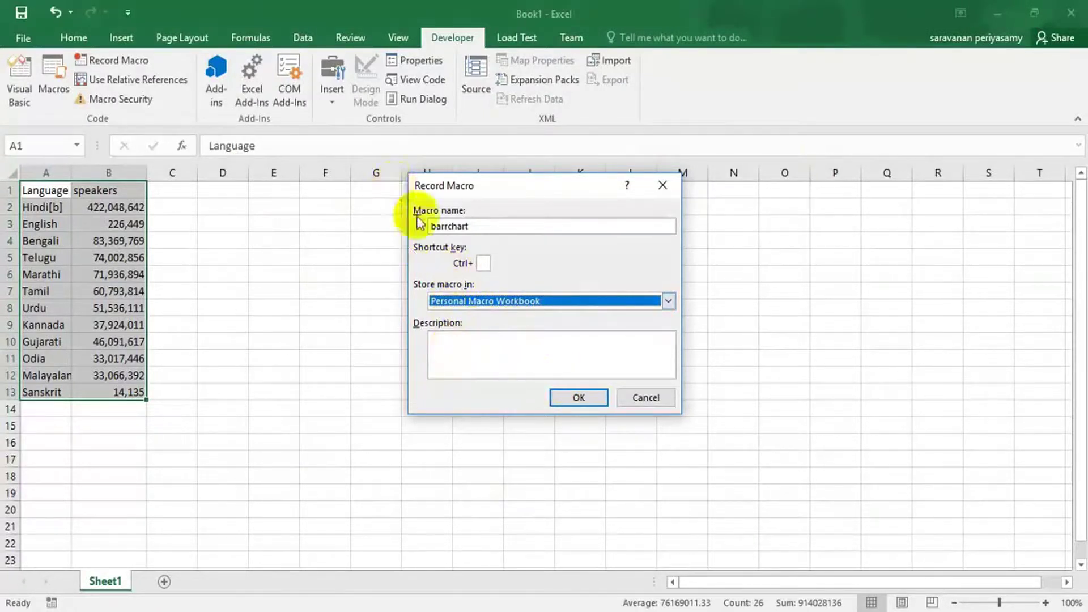
pyautogui.doubleClick(444, 225)
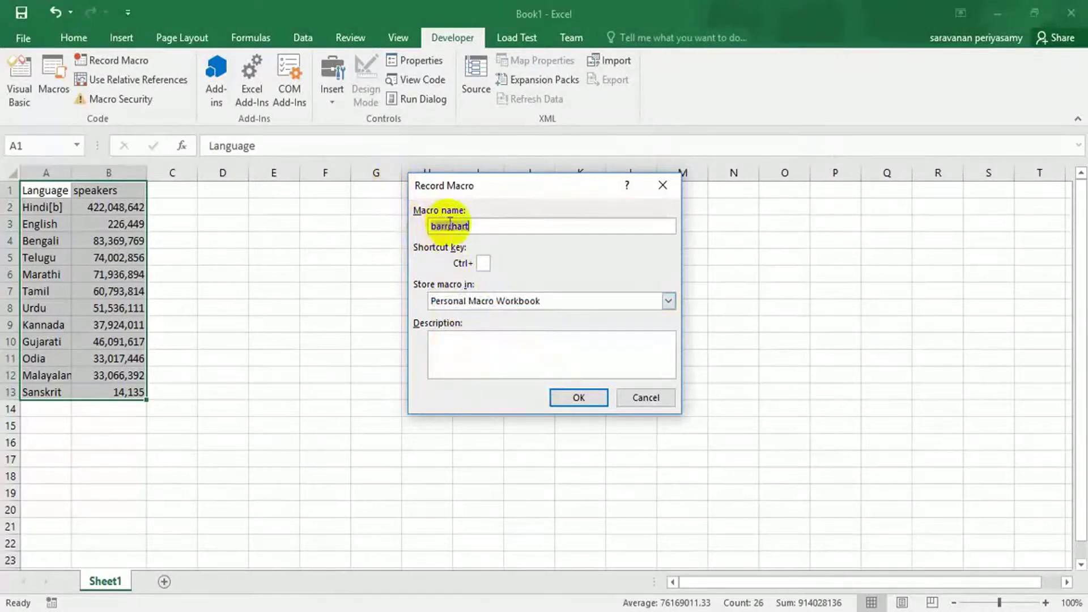
pyautogui.click(581, 397)
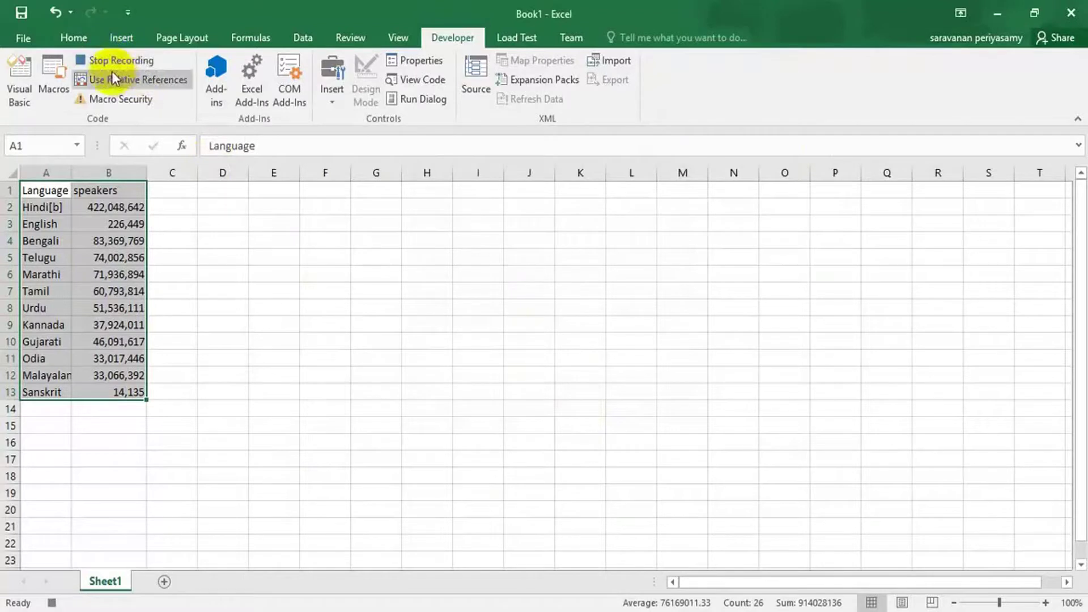
# Select A1:B13 and insert a stacked column chart of speakers per language.
pyautogui.click(45, 190)
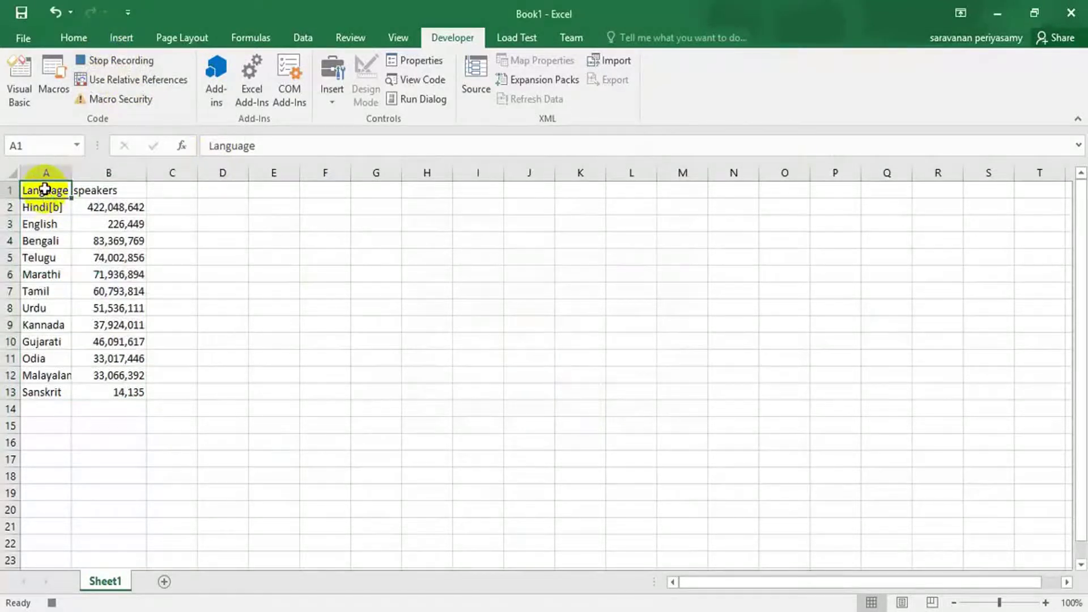
pyautogui.moveTo(47, 188); pyautogui.dragTo(117, 397)
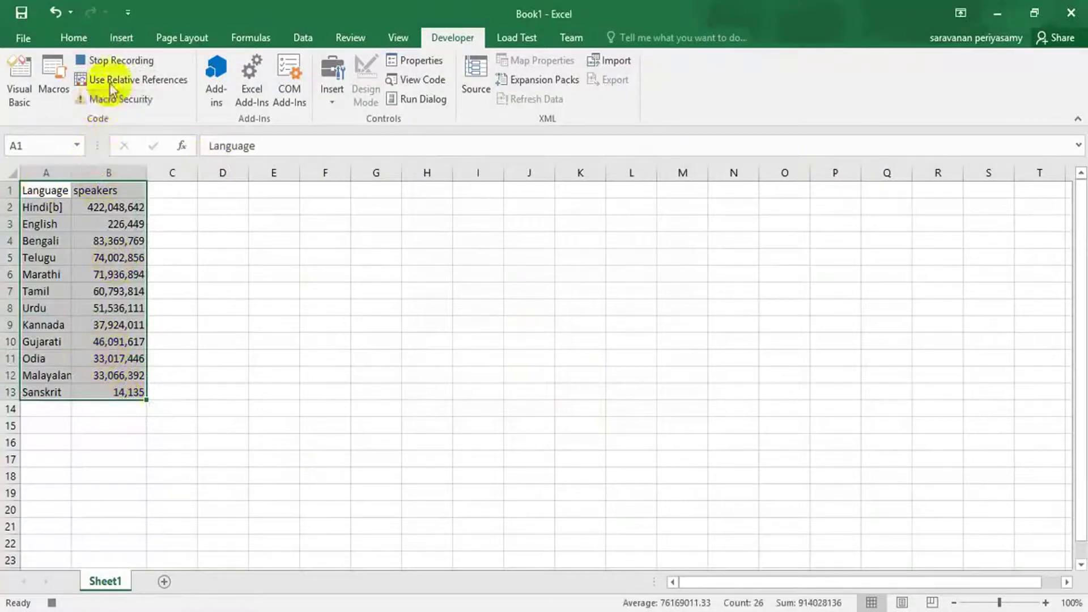
pyautogui.click(123, 38)
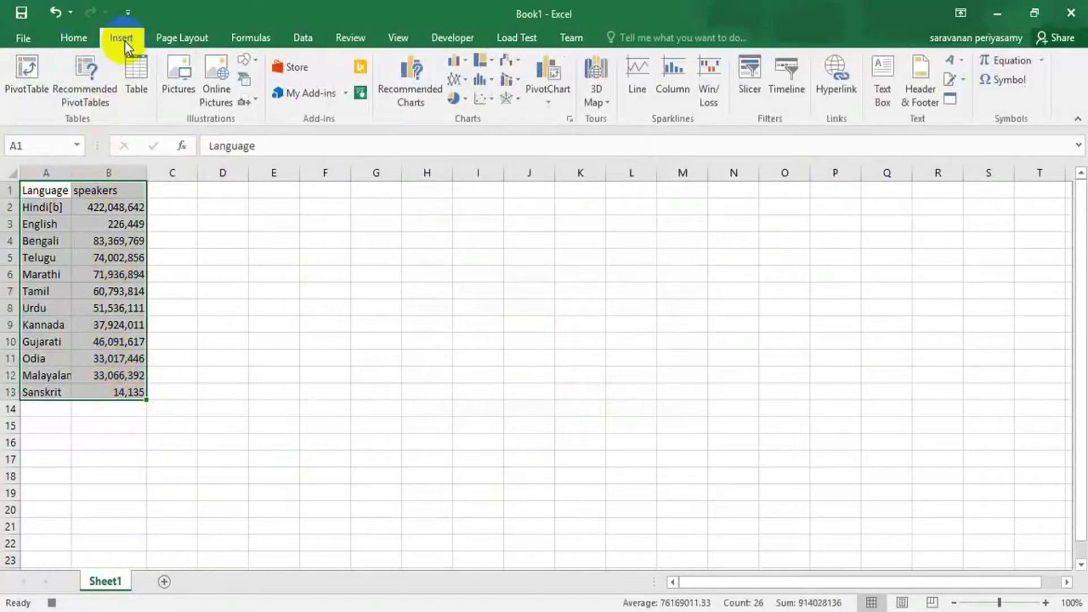
pyautogui.click(464, 62)
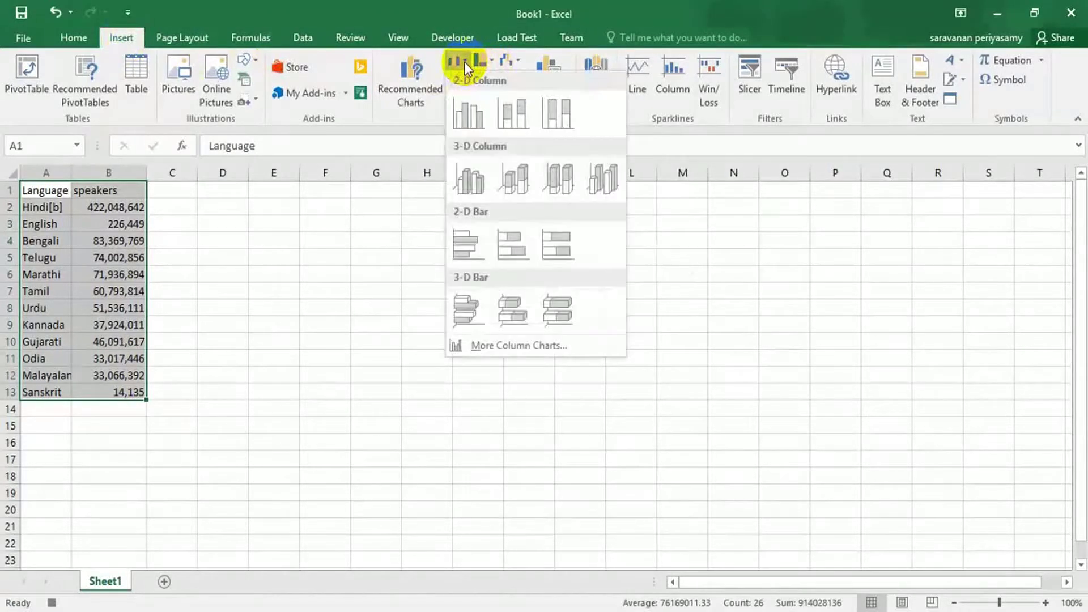
pyautogui.click(547, 110)
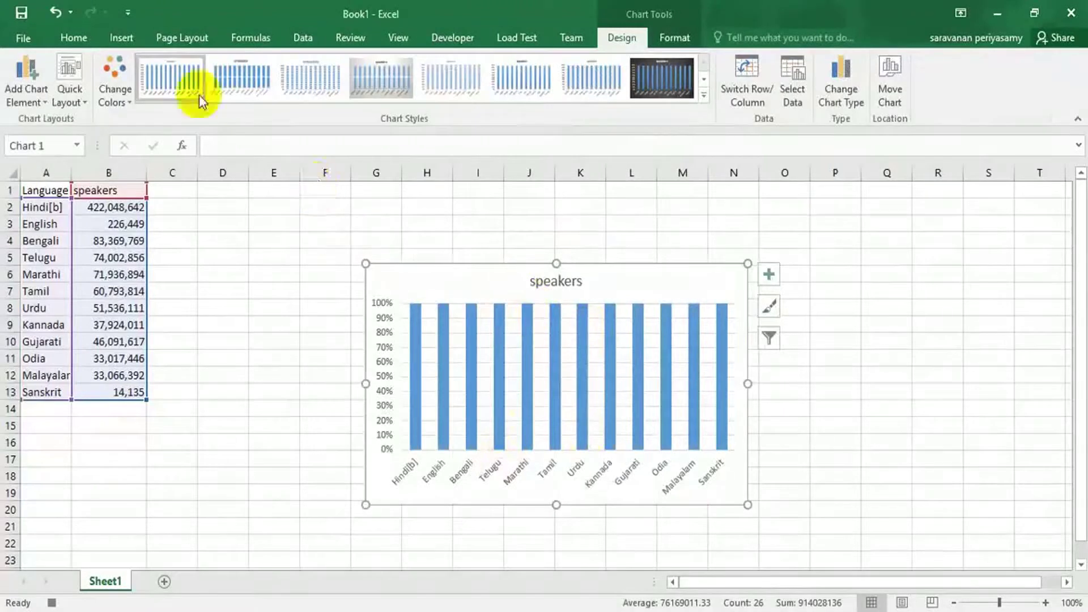
pyautogui.click(454, 39)
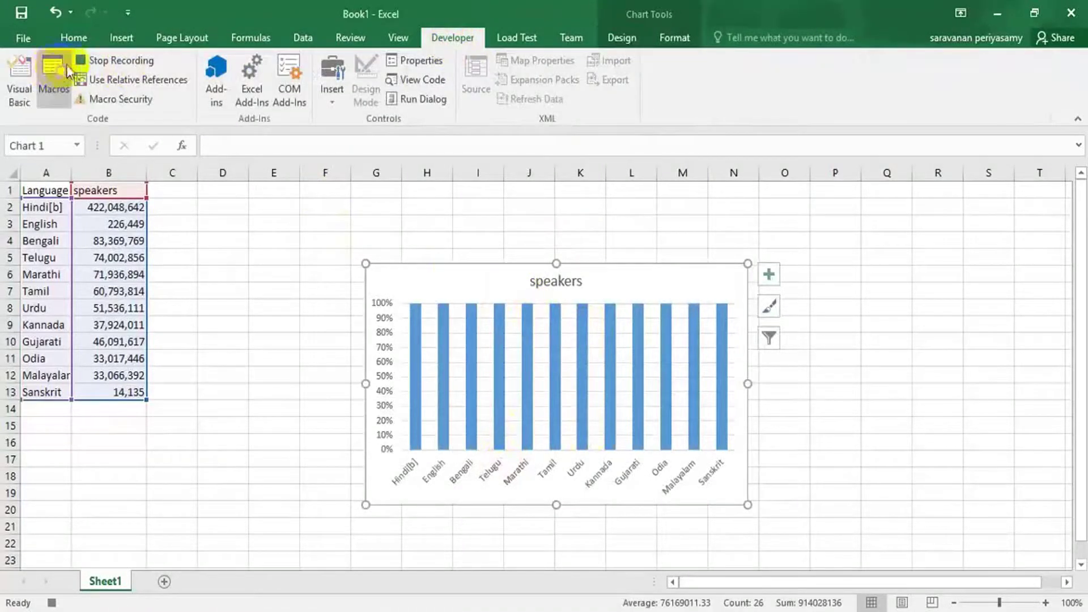
# Stop recording the barrchart macro and delete the test chart.
pyautogui.click(116, 62)
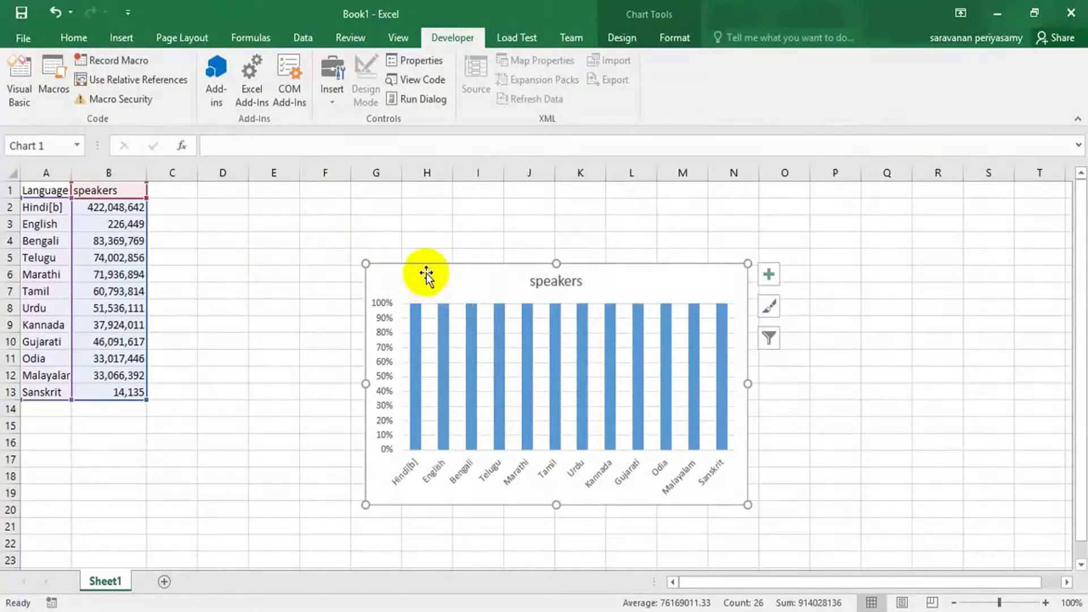
pyautogui.press('Delete')
pyautogui.click(376, 273)
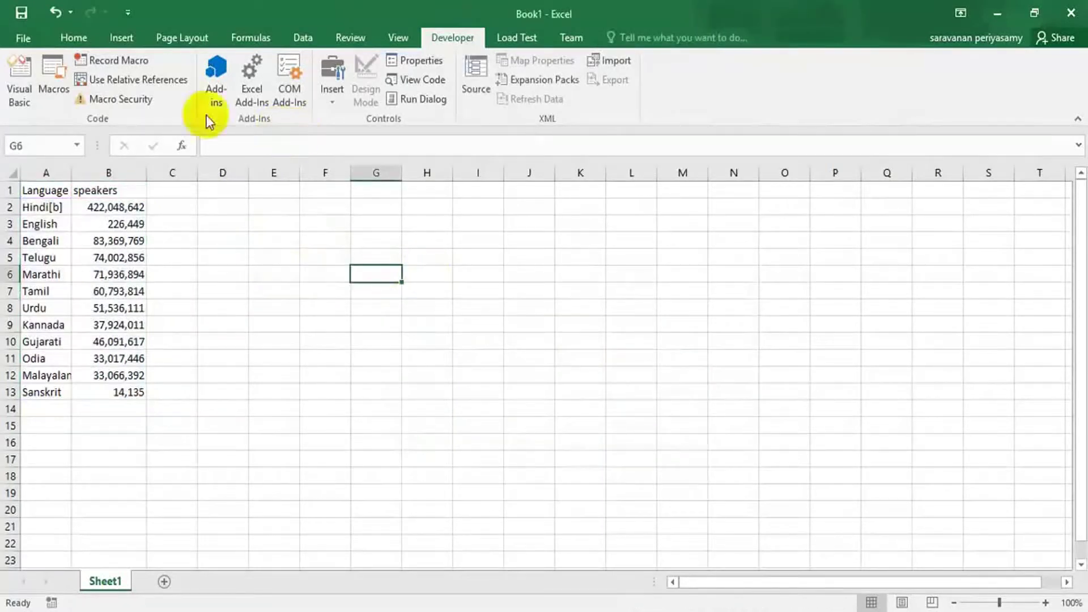
pyautogui.click(130, 79)
# In the Macros list, attempt deleting piechart, dismiss the warning, then run PERSONAL.XLSB!barrchart.
pyautogui.click(51, 79)
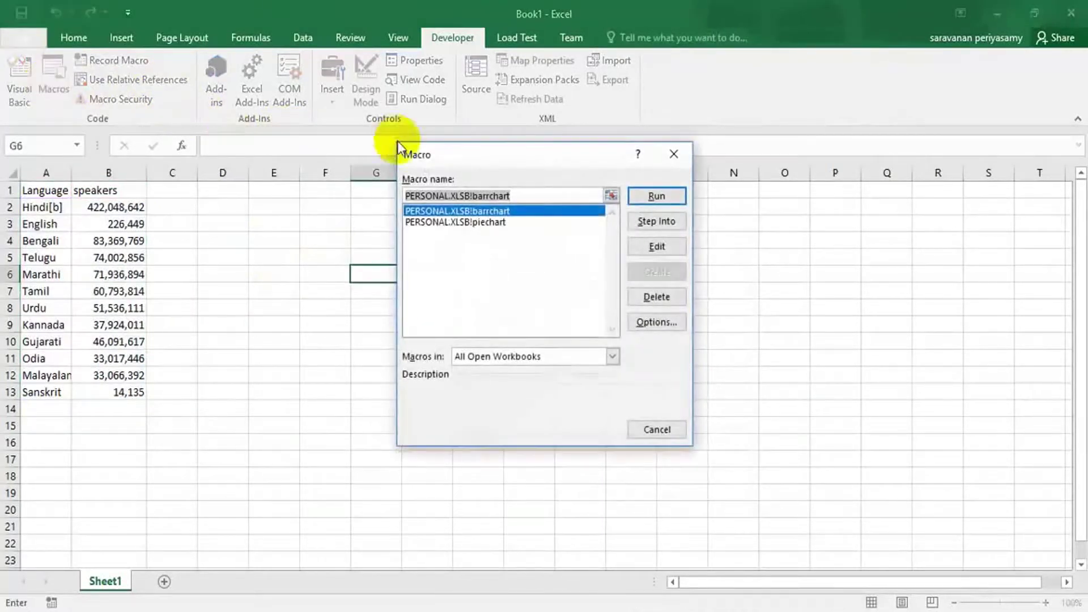
pyautogui.click(473, 214)
pyautogui.click(475, 222)
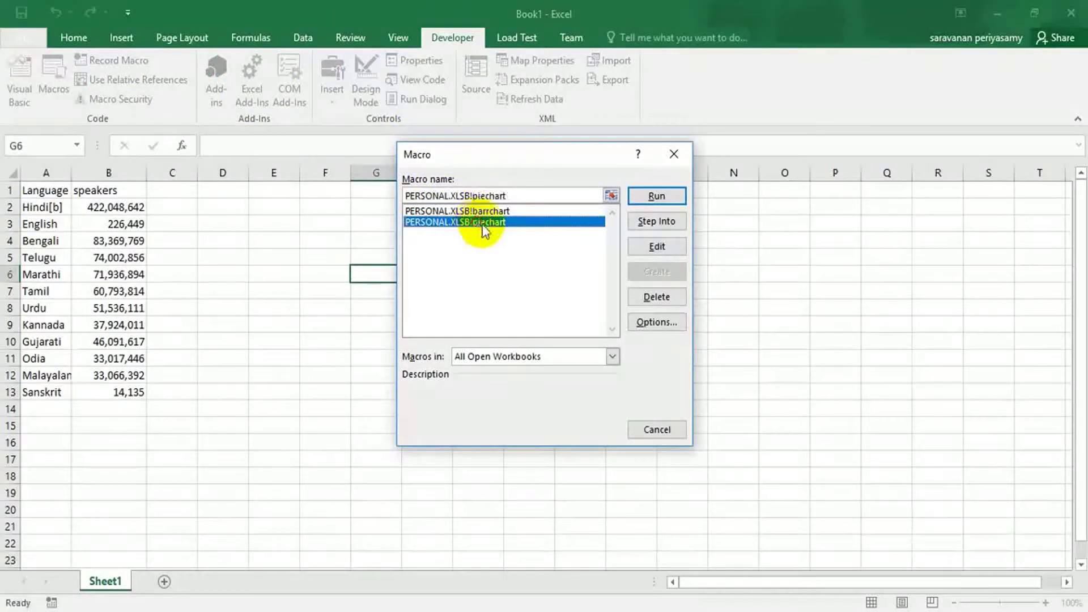
pyautogui.click(655, 297)
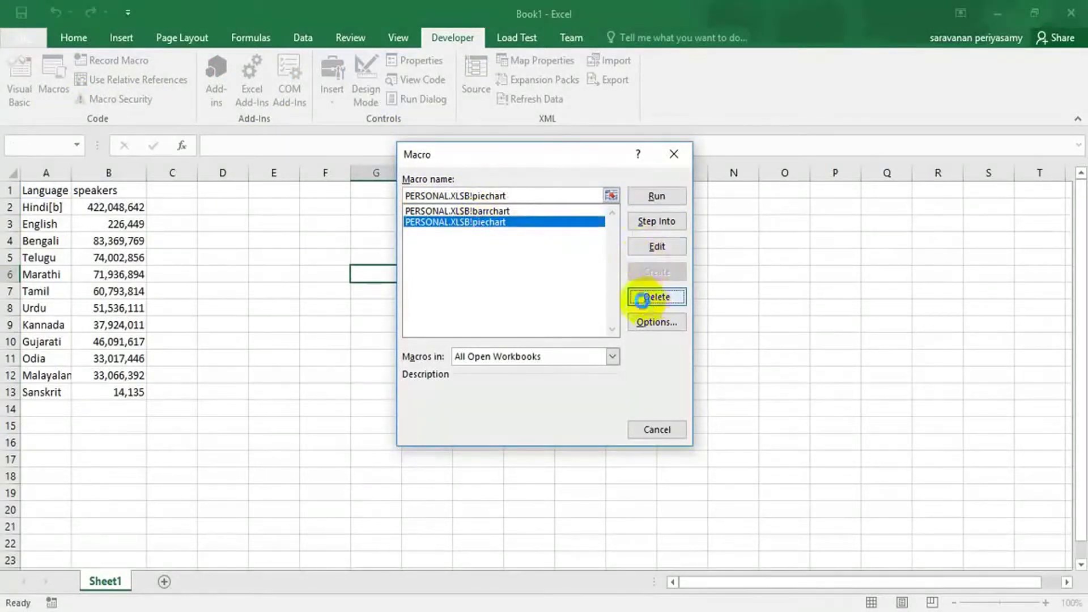
pyautogui.click(553, 359)
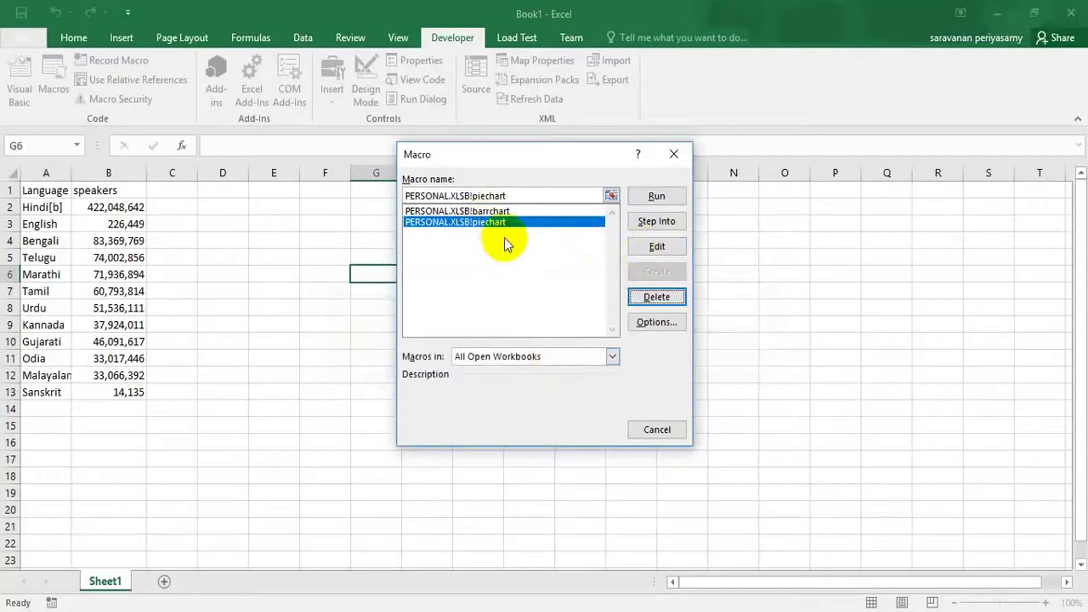
pyautogui.click(501, 212)
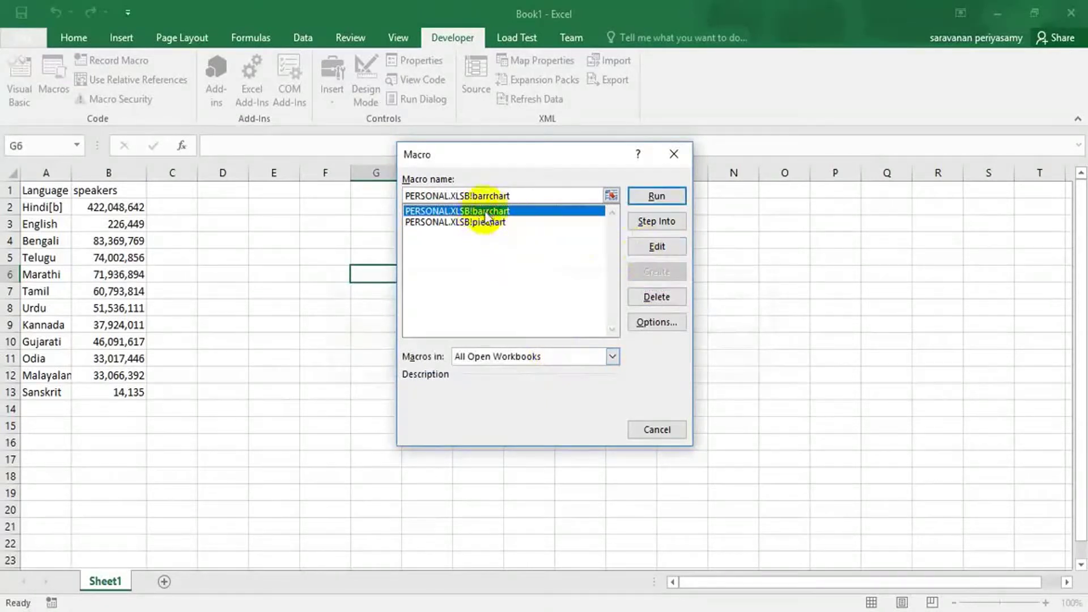
pyautogui.click(641, 197)
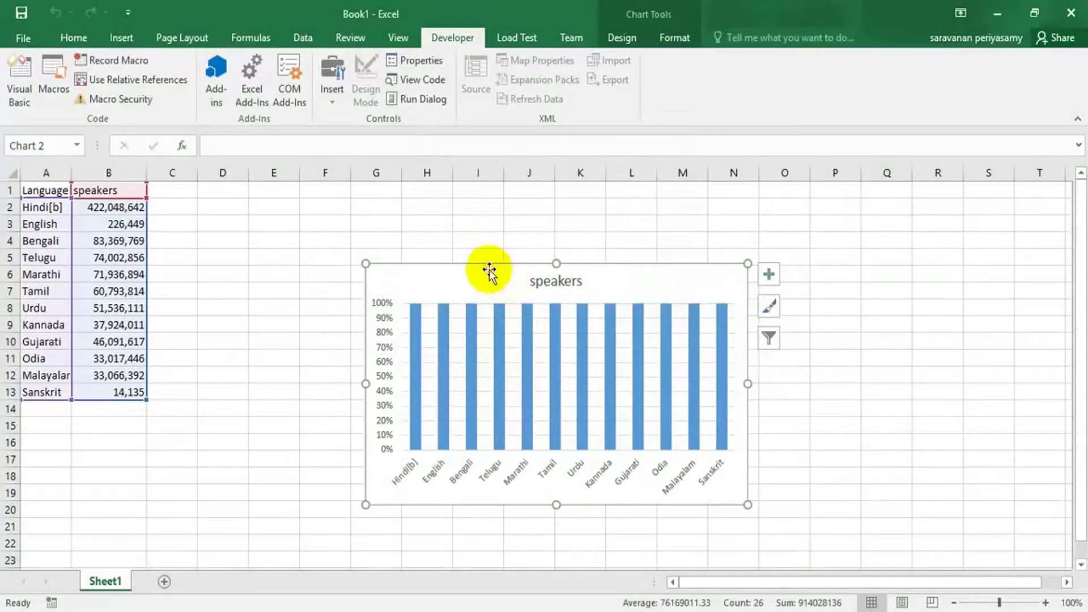
# Delete the generated test chart and reselect cell A1.
pyautogui.press('Delete')
pyautogui.click(187, 256)
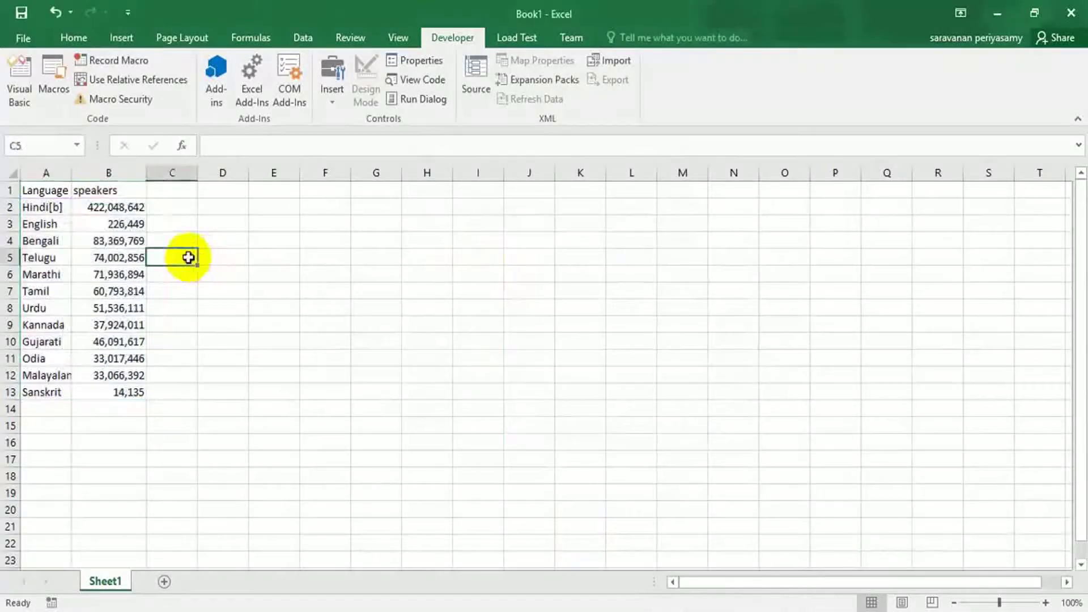
pyautogui.click(35, 173)
pyautogui.click(43, 190)
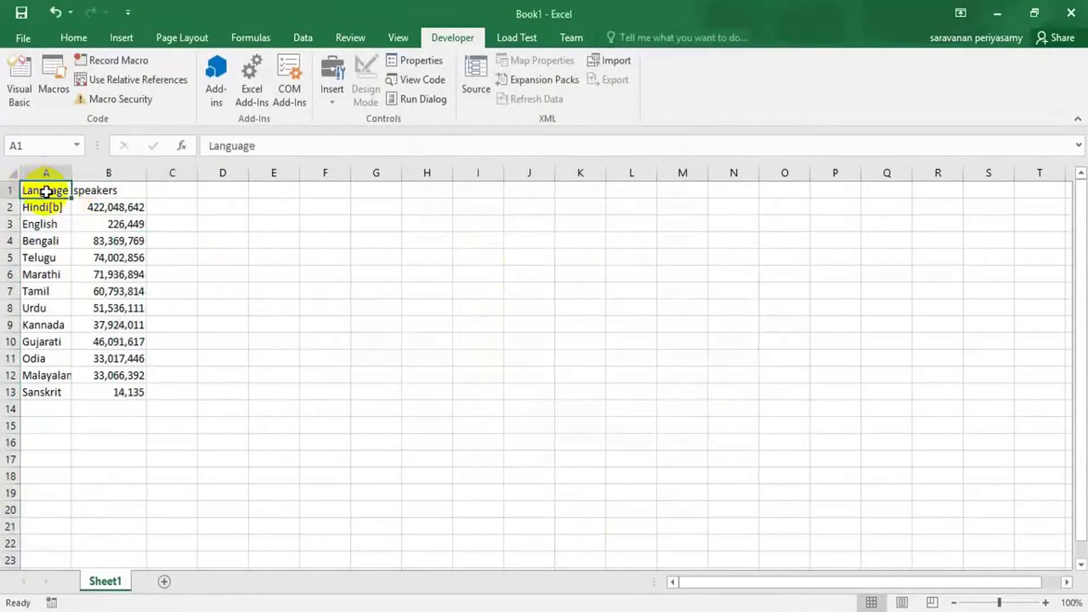
# Save the workbook to the Desktop as 'test' in Excel Macro-Enabled Workbook (*.xlsm) format.
pyautogui.hotkey('ctrl', 's')
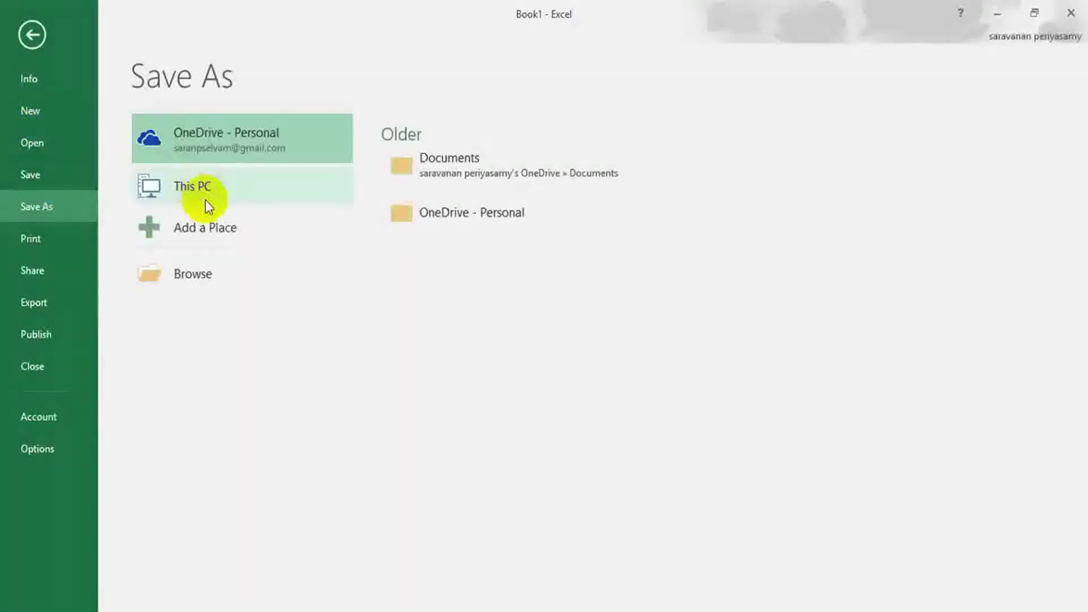
pyautogui.click(208, 190)
pyautogui.click(407, 164)
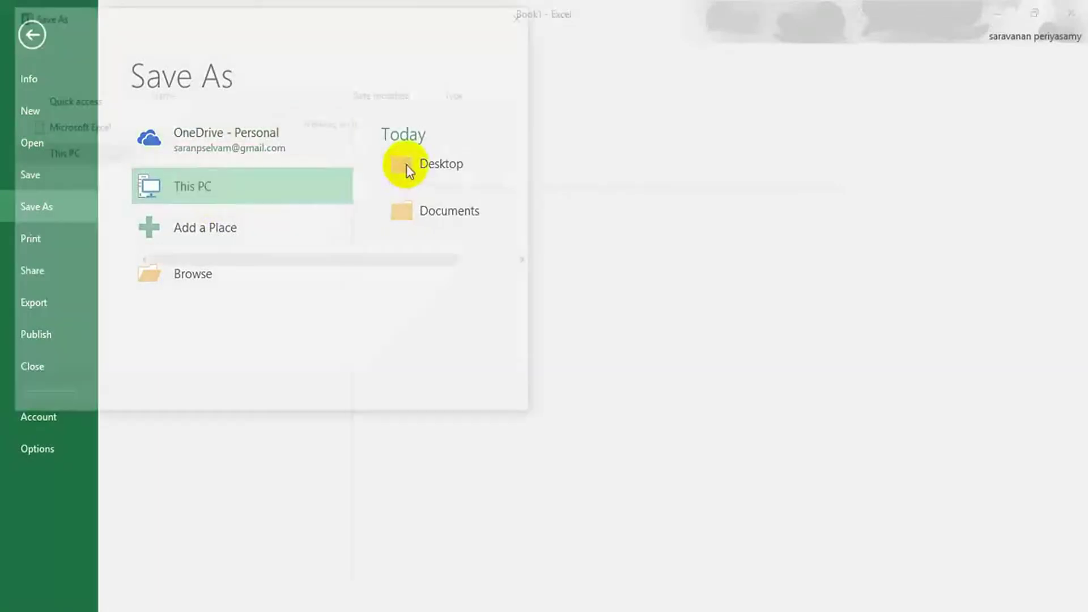
pyautogui.click(64, 92)
pyautogui.click(137, 289)
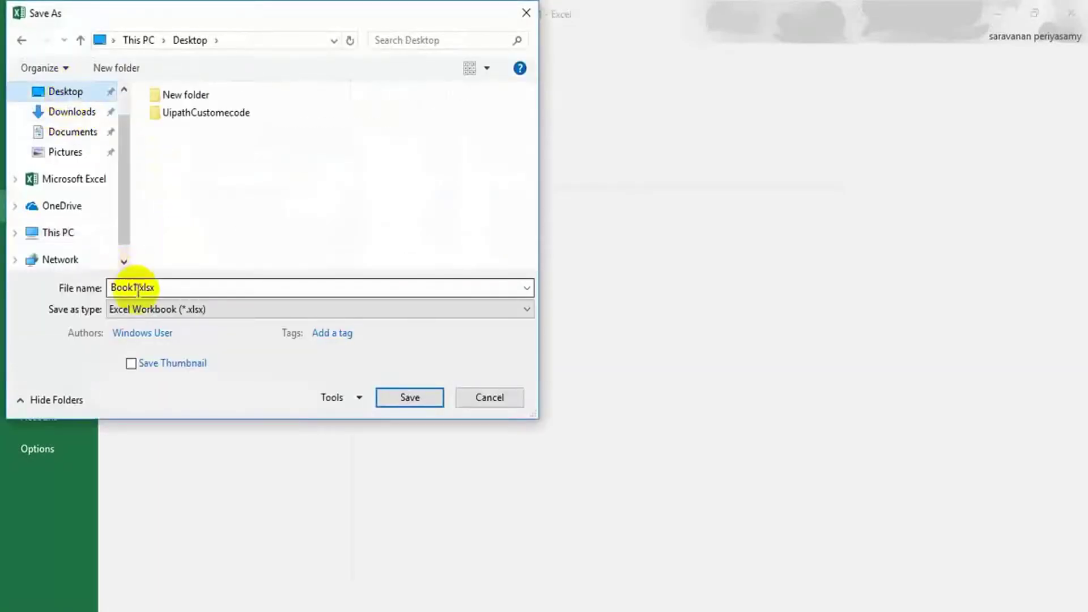
pyautogui.doubleClick(141, 289)
pyautogui.click(139, 289)
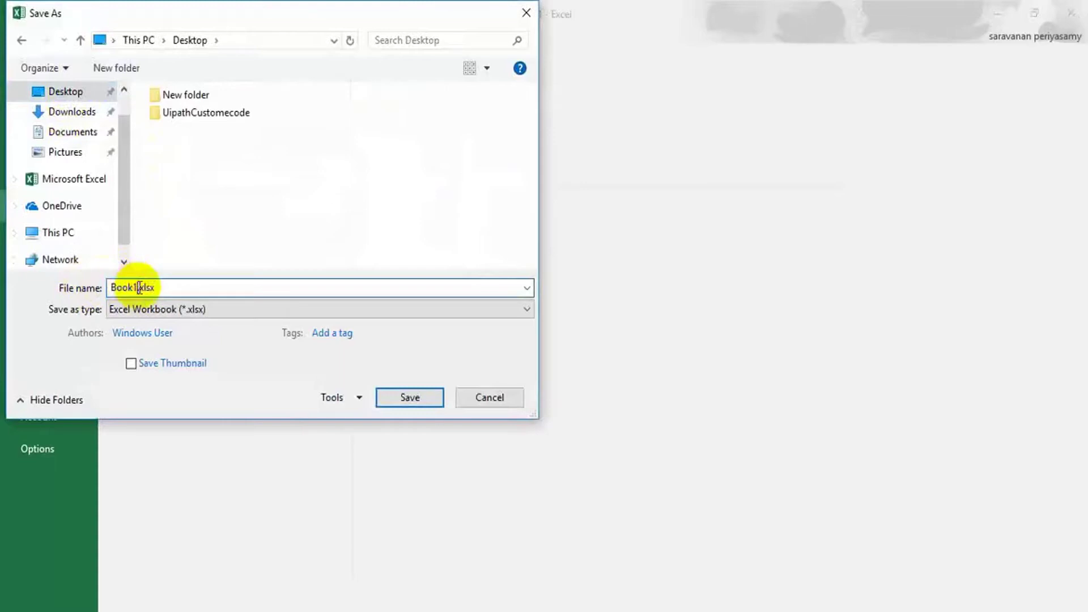
pyautogui.moveTo(139, 288); pyautogui.dragTo(93, 290)
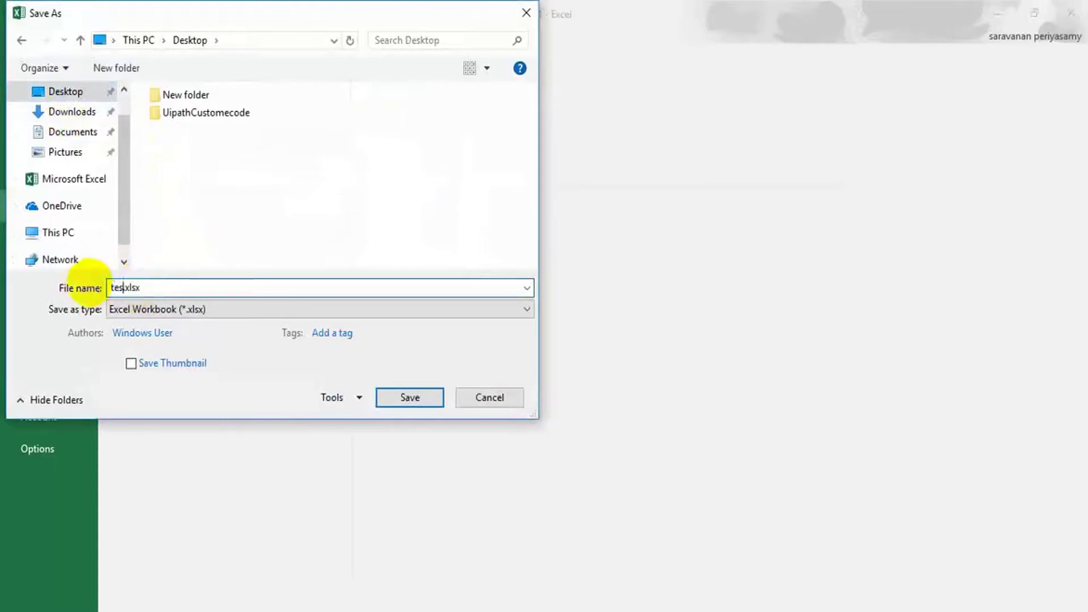
pyautogui.write('test')
pyautogui.click(187, 309)
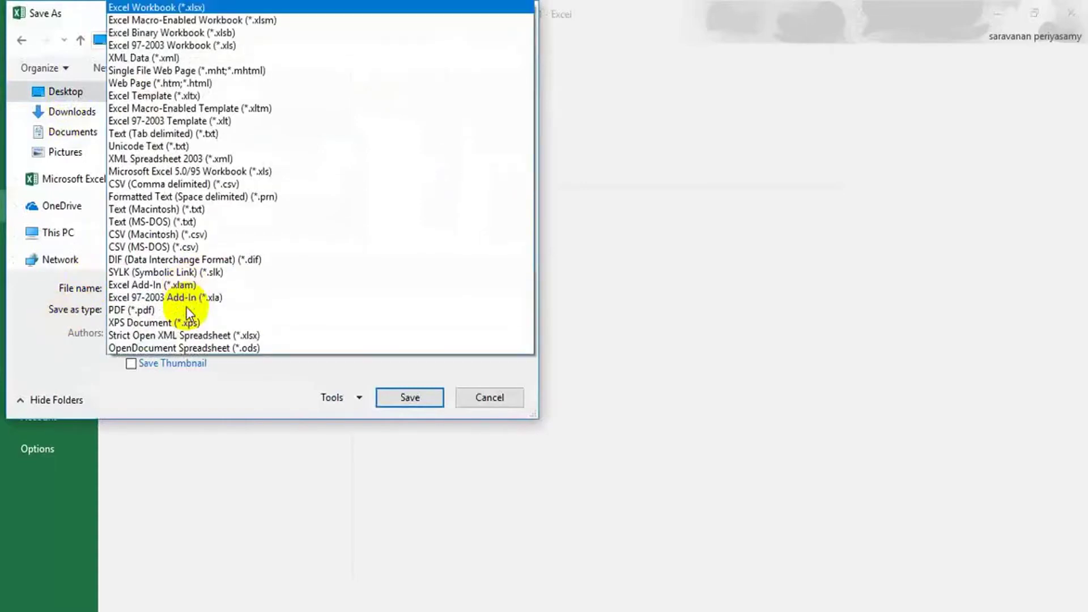
pyautogui.click(193, 20)
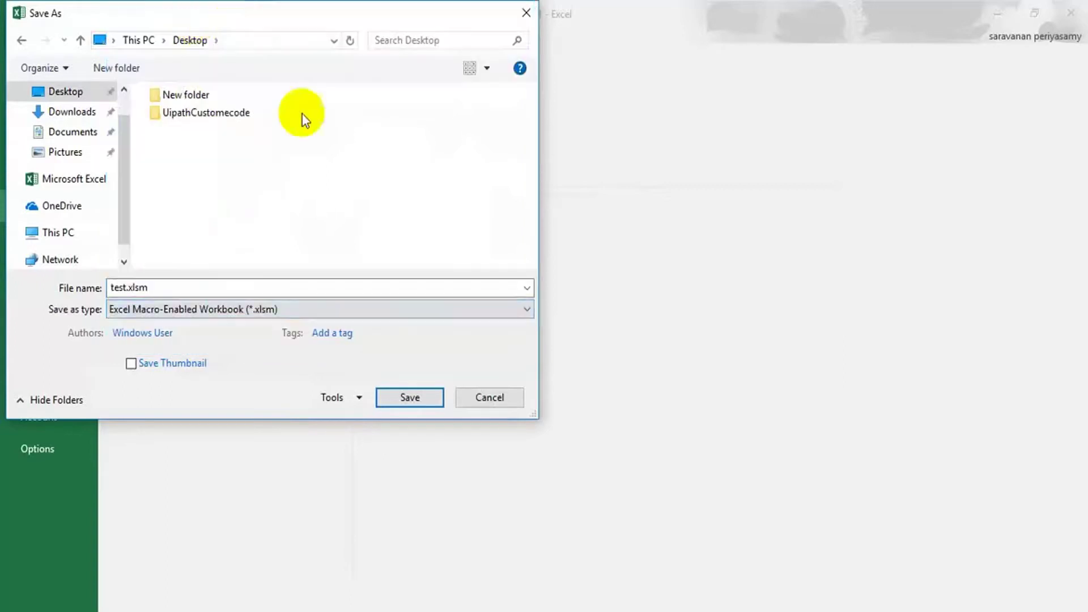
pyautogui.click(409, 398)
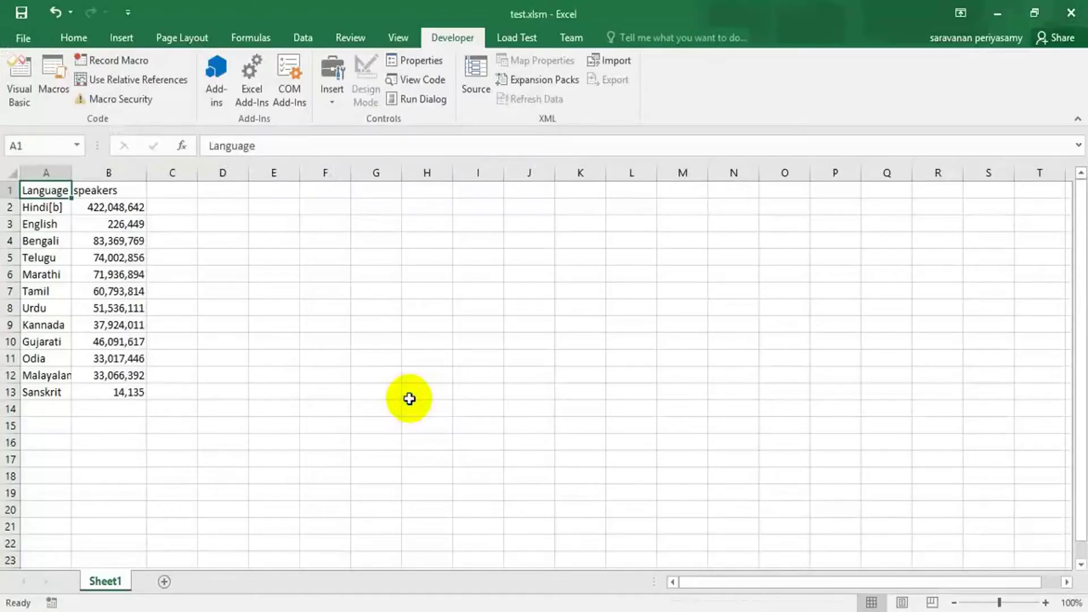
# Close Excel saving Personal Macro Workbook changes, then reopen test.xlsm from the Desktop and close it.
pyautogui.click(1078, 13)
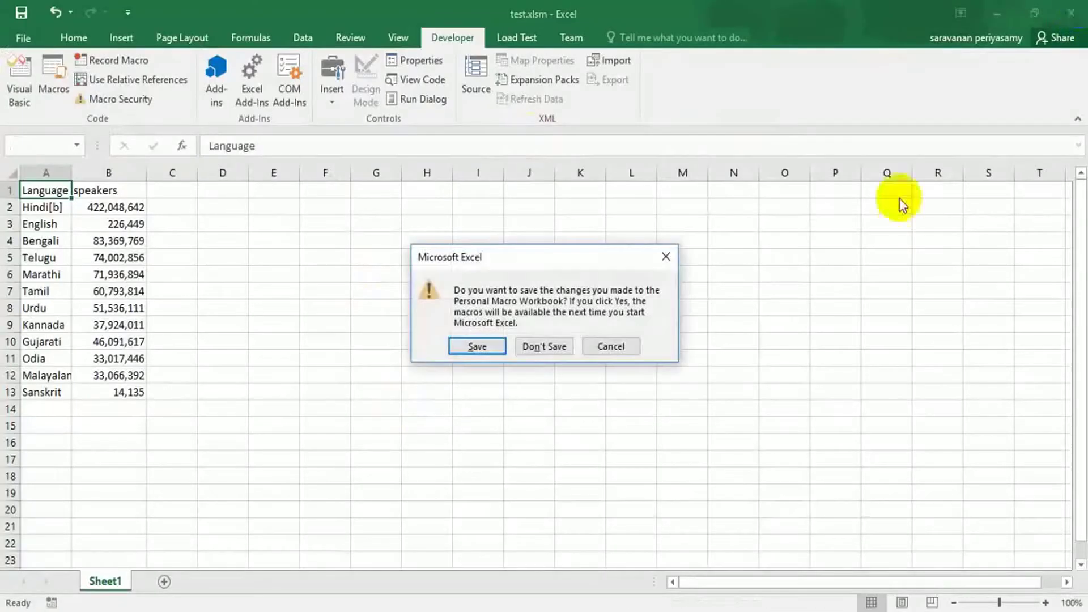
pyautogui.click(478, 350)
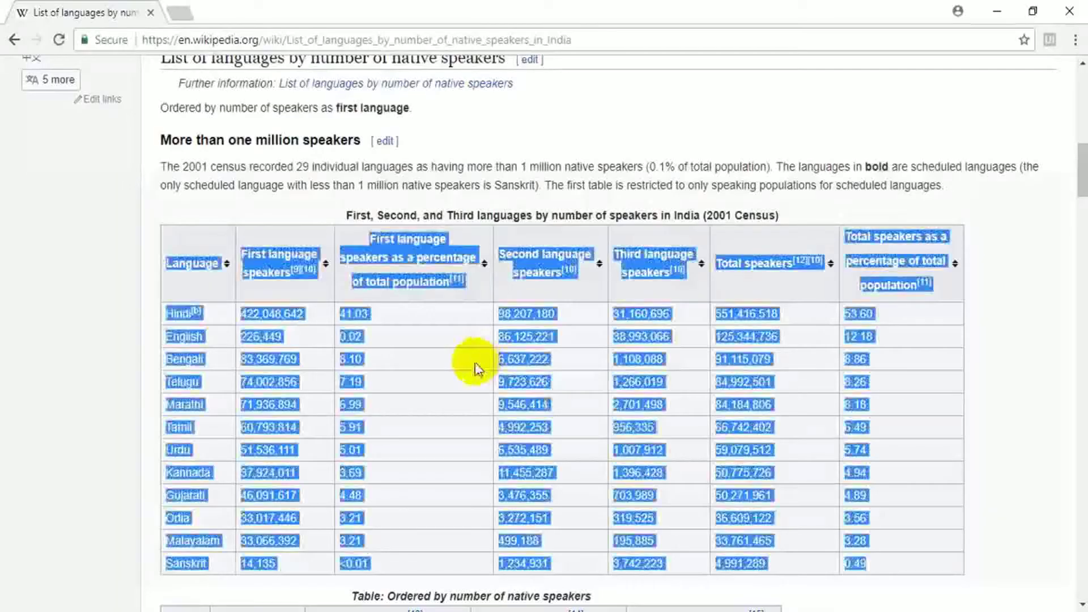
pyautogui.click(970, 25)
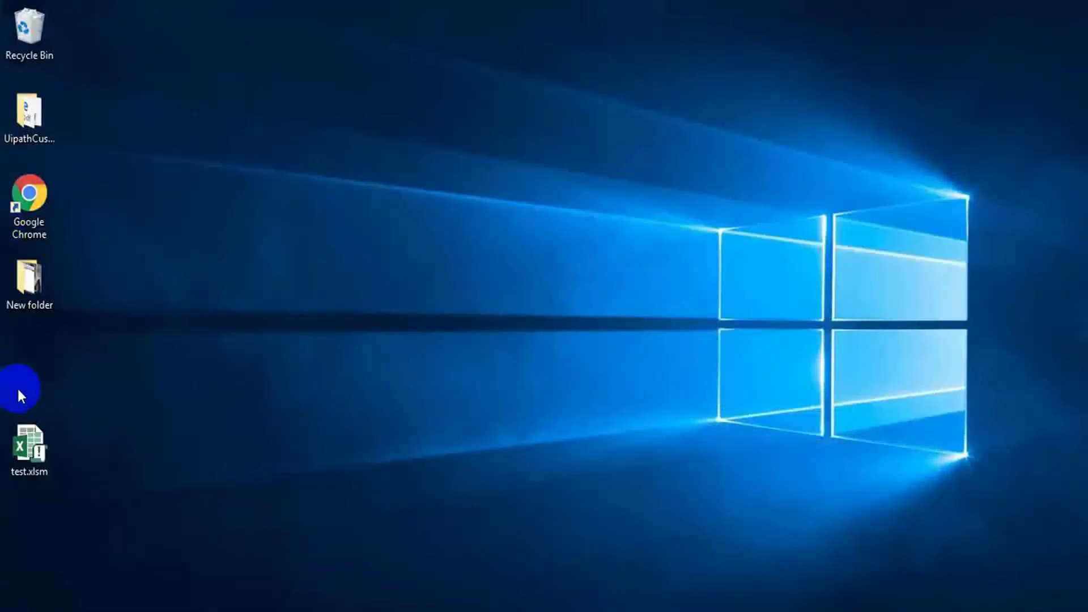
pyautogui.doubleClick(36, 438)
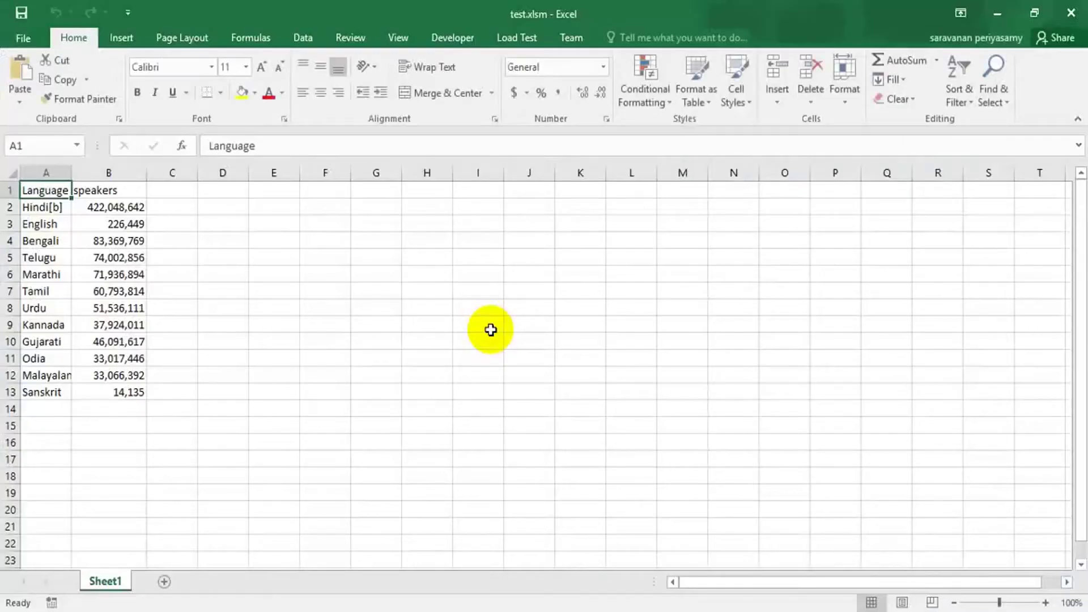
pyautogui.click(1071, 13)
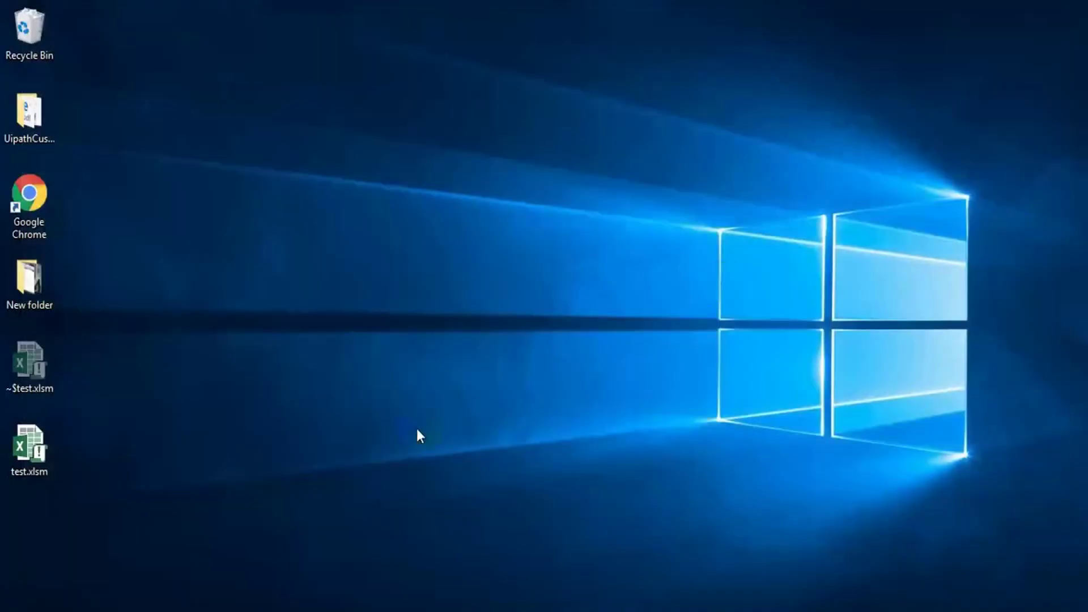
# Bring UiPath Studio back to the front from the taskbar.
pyautogui.click(602, 591)
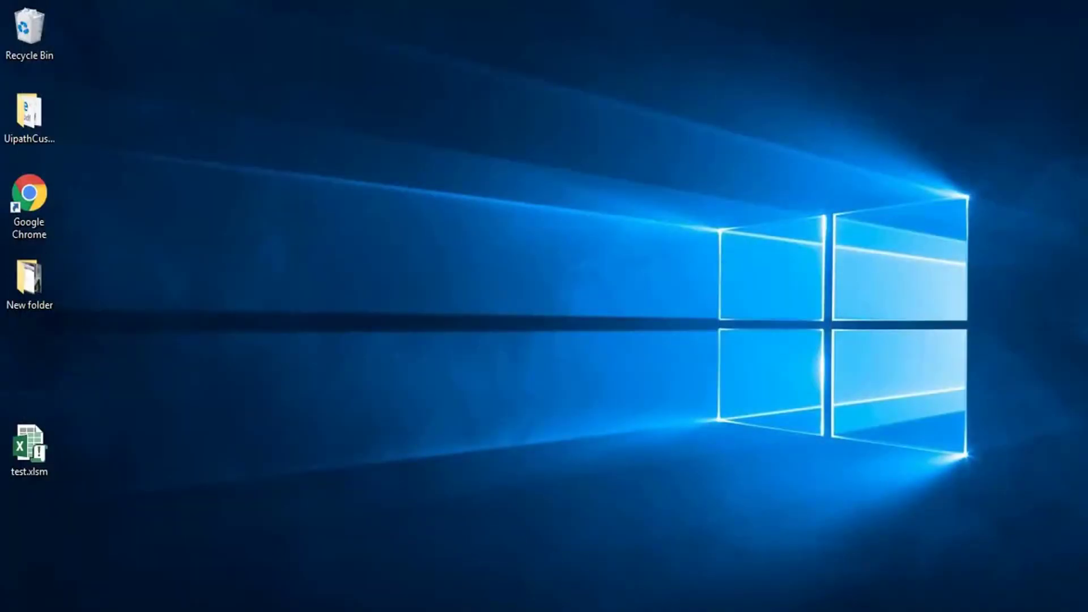
pyautogui.moveTo(547, 602)
pyautogui.click(607, 524)
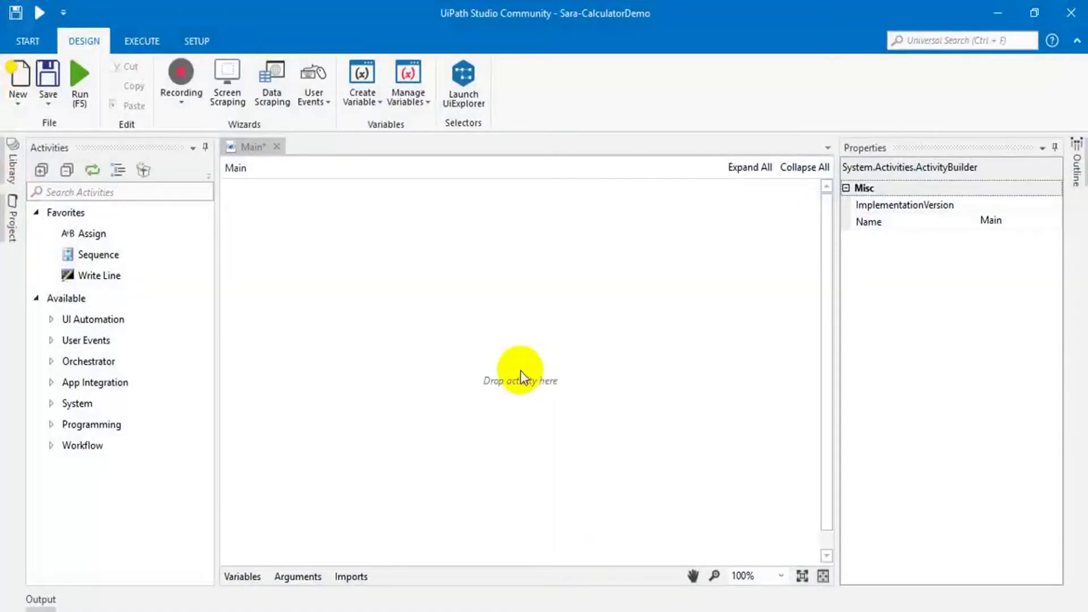